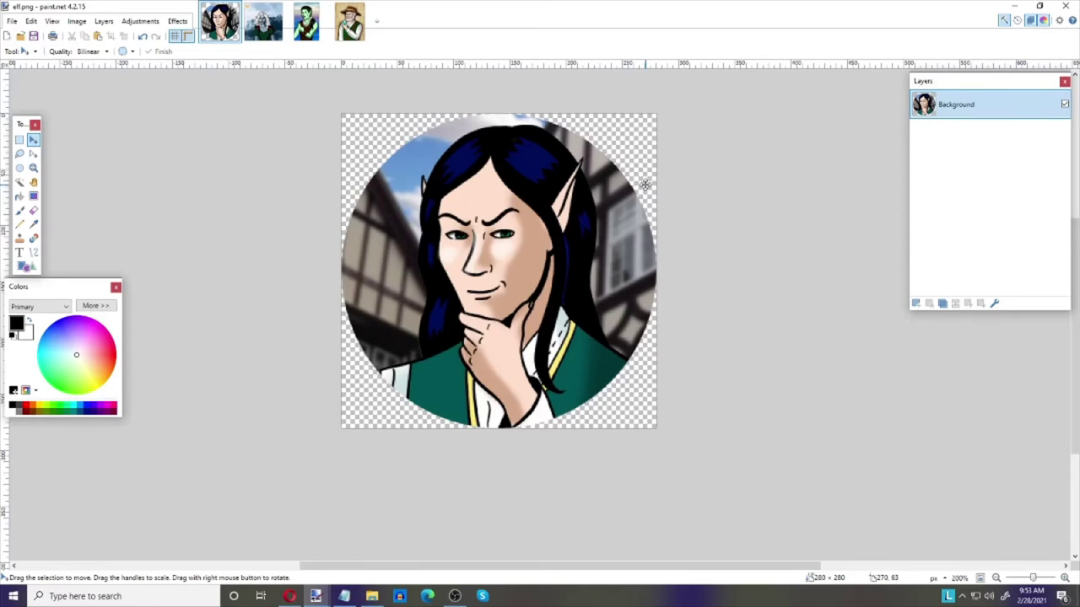
- Switch to the drow.png portrait document
{"action": "left_click", "coordinate": [256, 30]}
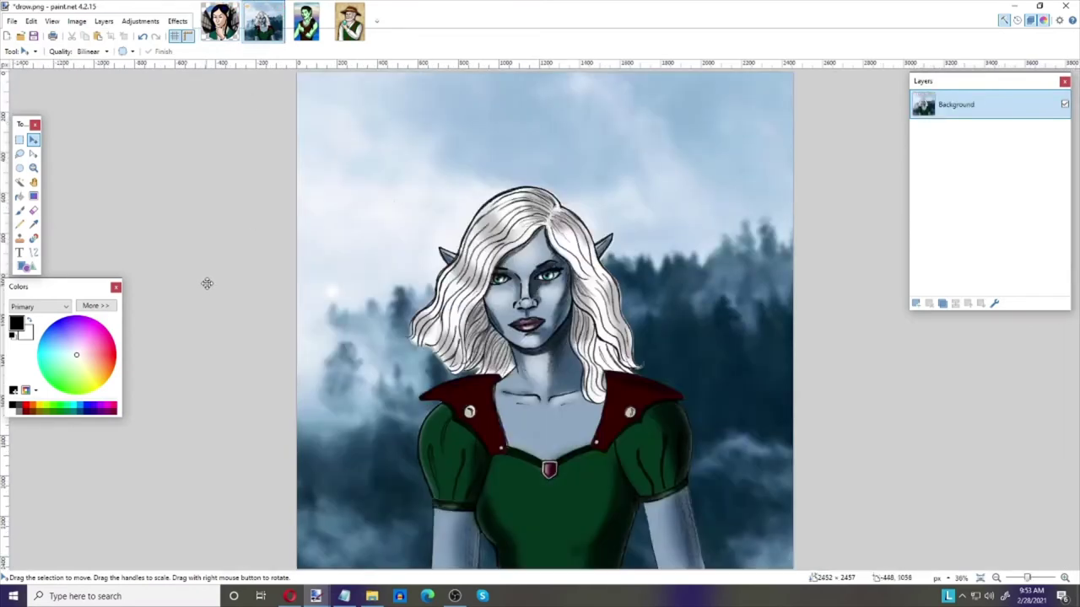
- Add Layer 2 and fit a 1358 × 1358 circular selection around the drow's head
{"action": "left_click", "coordinate": [915, 304]}
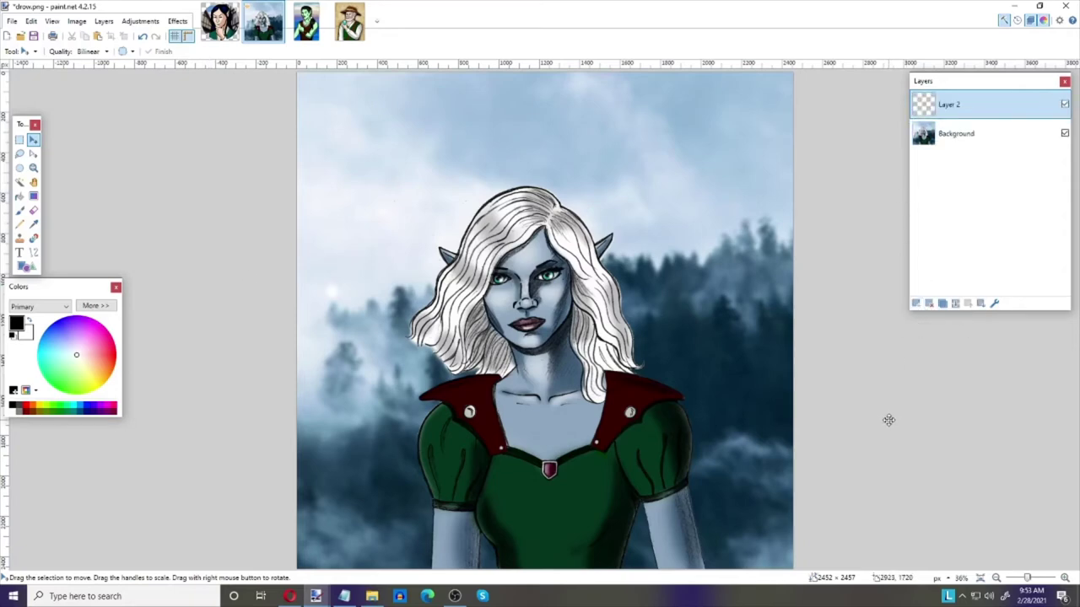
{"action": "left_click", "coordinate": [21, 169]}
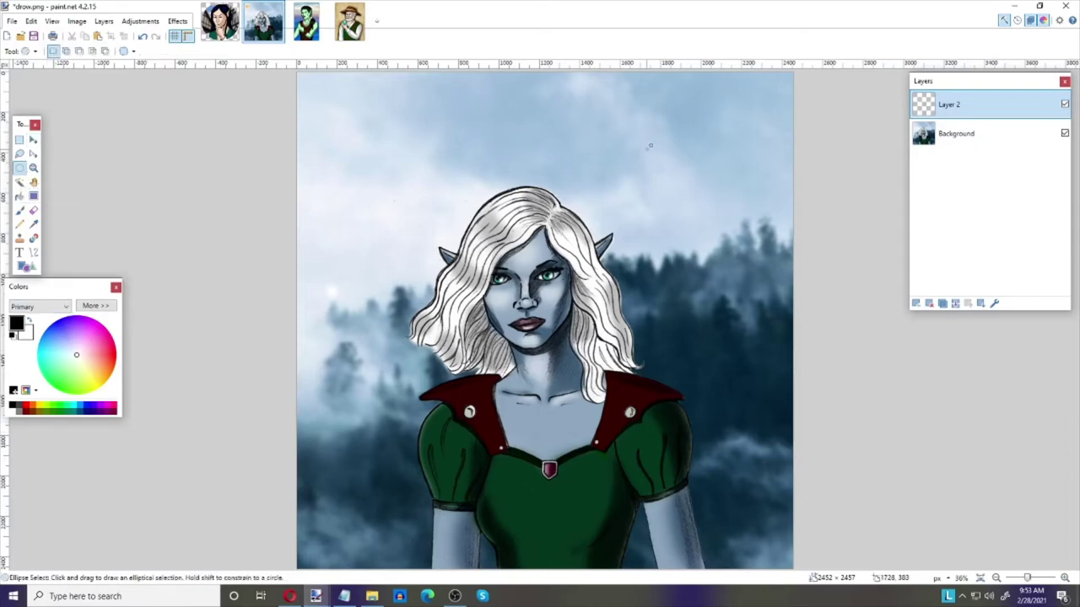
{"action": "mouse_move", "coordinate": [652, 158]}
{"action": "left_mouse_down"}
{"action": "mouse_move", "coordinate": [464, 330]}
{"action": "mouse_move", "coordinate": [475, 338]}
{"action": "mouse_move", "coordinate": [466, 360]}
{"action": "left_mouse_up"}
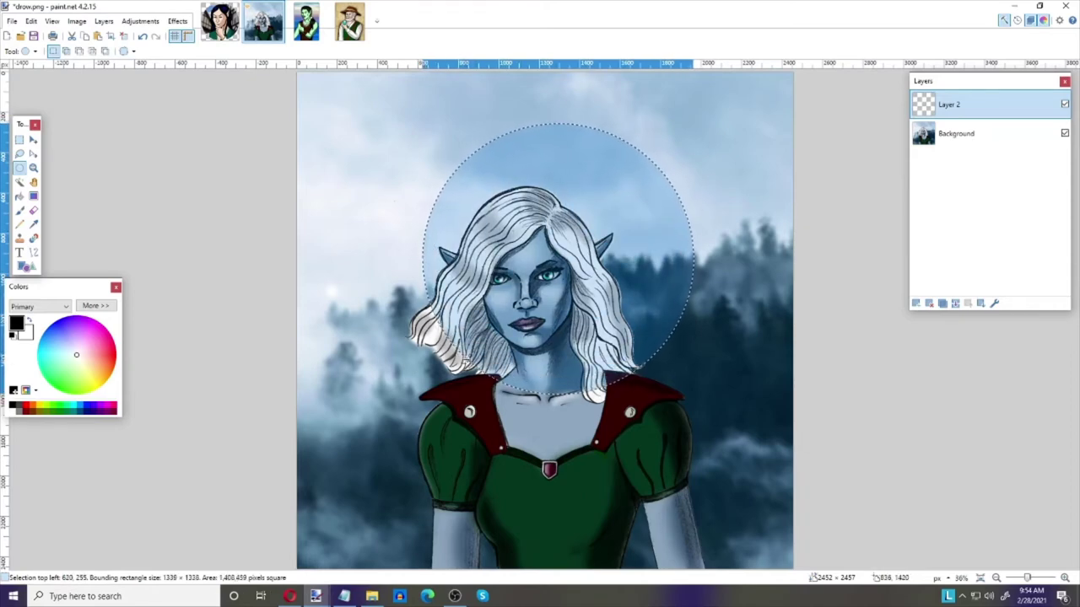
{"action": "left_click", "coordinate": [34, 140]}
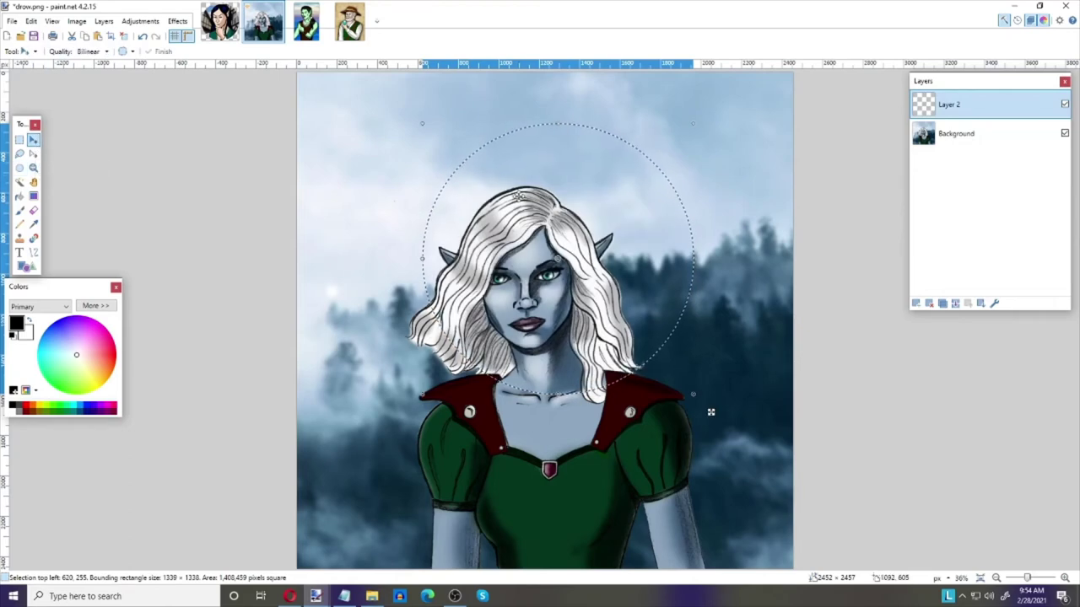
{"action": "left_click_drag", "start_coordinate": [710, 412], "coordinate": [684, 449]}
{"action": "left_click_drag", "start_coordinate": [488, 237], "coordinate": [486, 238]}
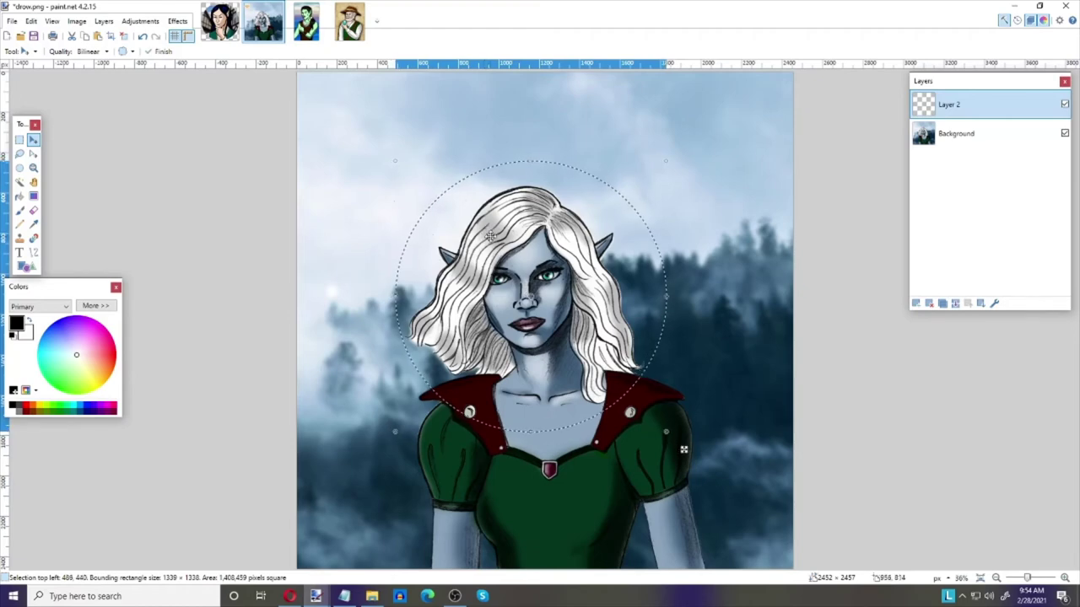
{"action": "left_click_drag", "start_coordinate": [663, 167], "coordinate": [686, 159]}
{"action": "left_click_drag", "start_coordinate": [592, 260], "coordinate": [589, 265]}
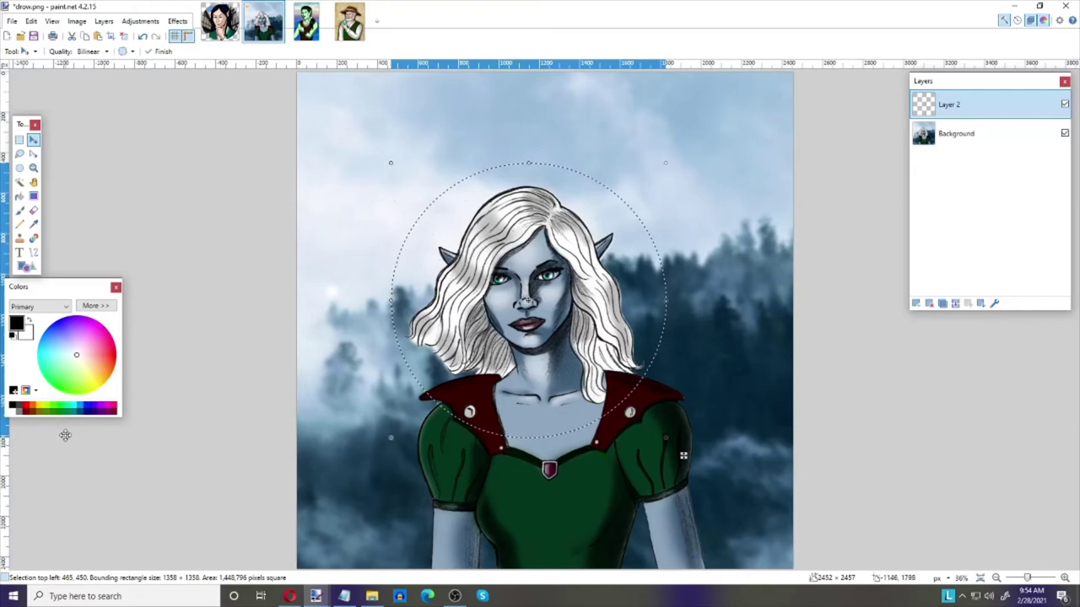
- Fill the circle on Layer 2 with dark red, darkened to hex 2F0000
{"action": "left_click", "coordinate": [95, 306]}
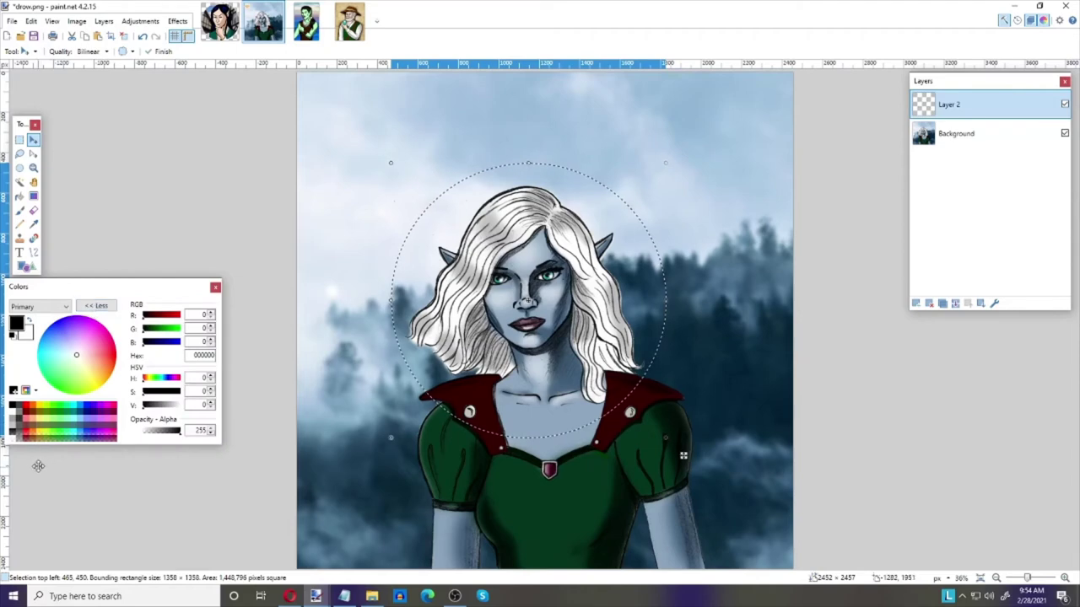
{"action": "left_click", "coordinate": [27, 411]}
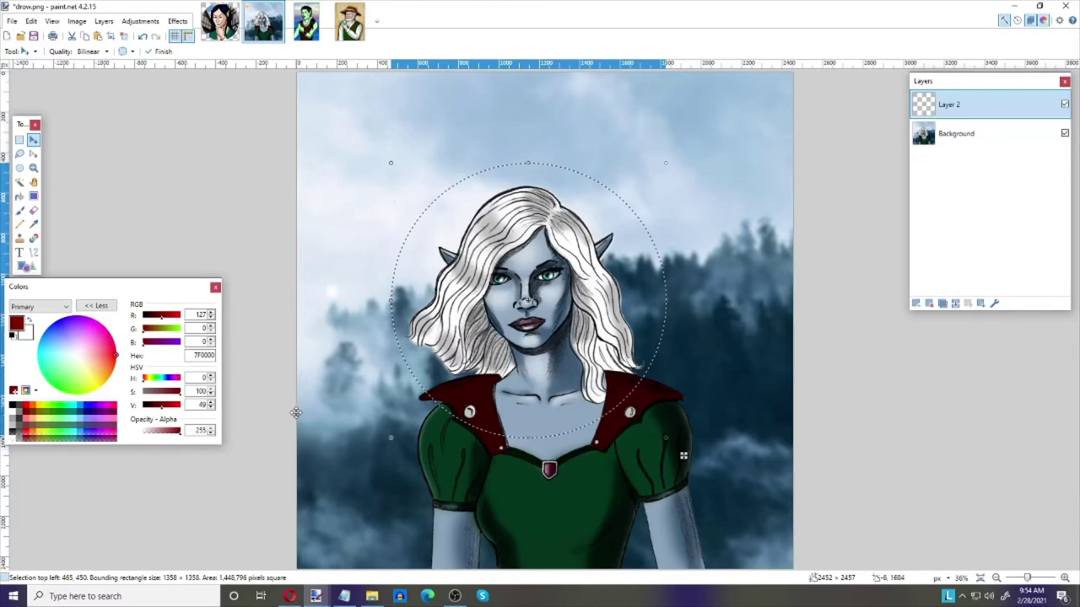
{"action": "left_click", "coordinate": [19, 198]}
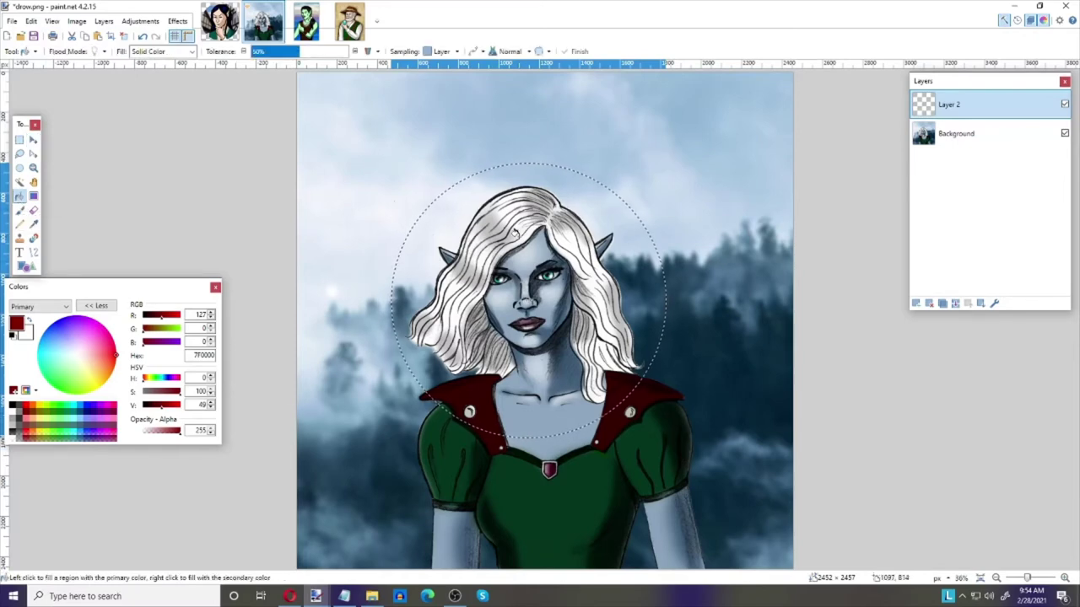
{"action": "left_click", "coordinate": [521, 239]}
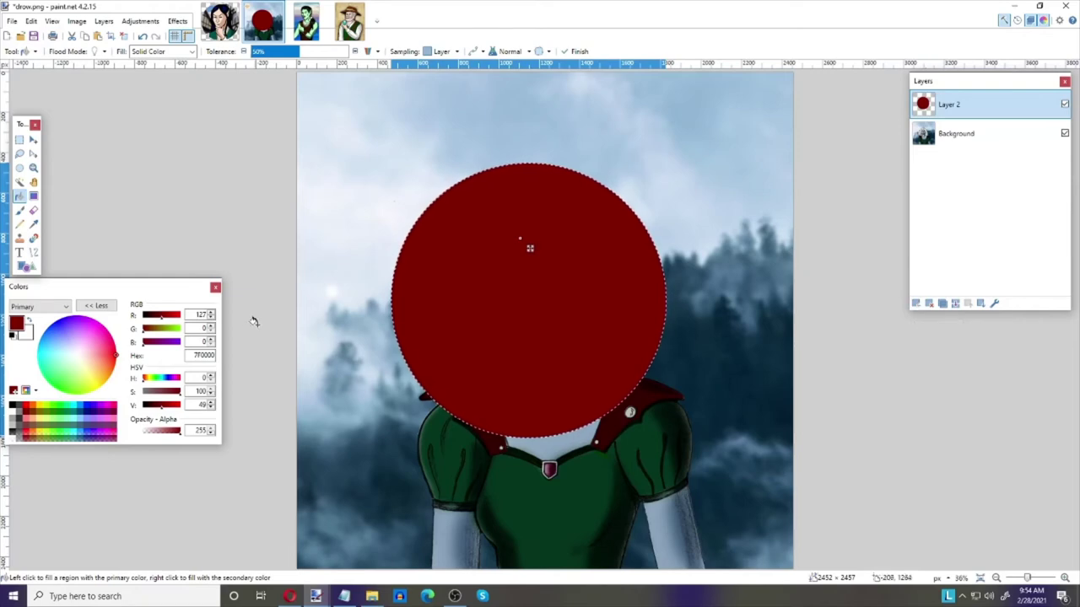
{"action": "left_click_drag", "start_coordinate": [162, 321], "coordinate": [150, 320]}
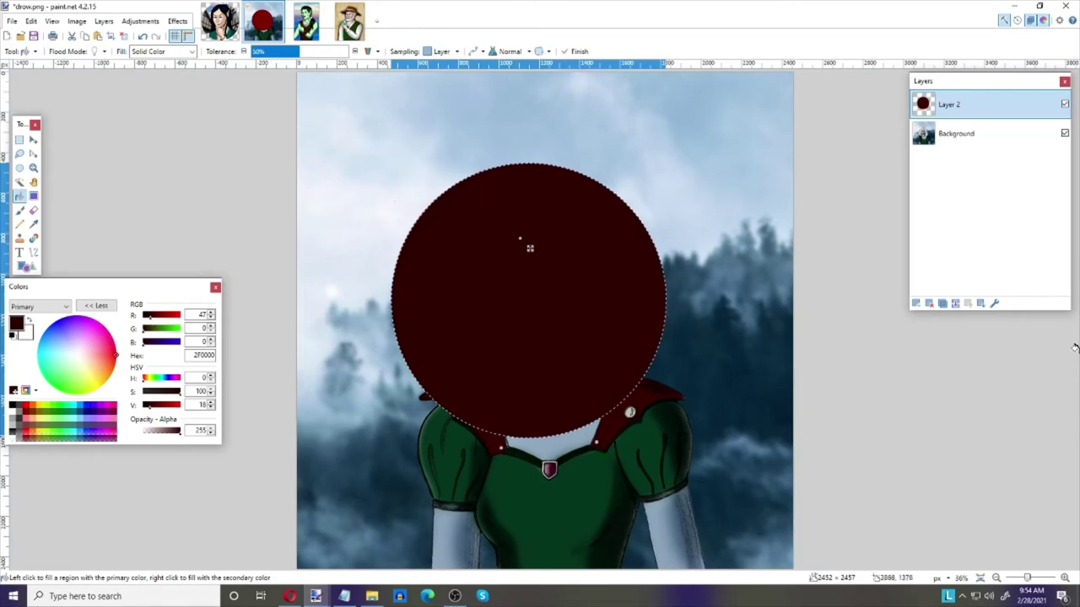
- Add Layer 3 above the red circle and clear the selection
{"action": "left_click", "coordinate": [916, 304]}
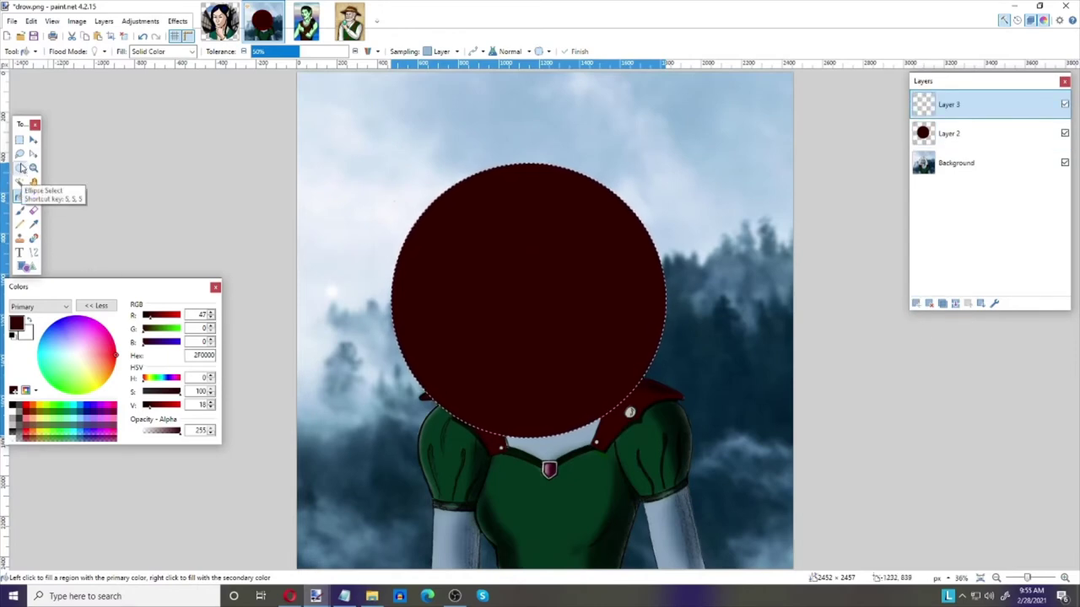
{"action": "left_click", "coordinate": [21, 168]}
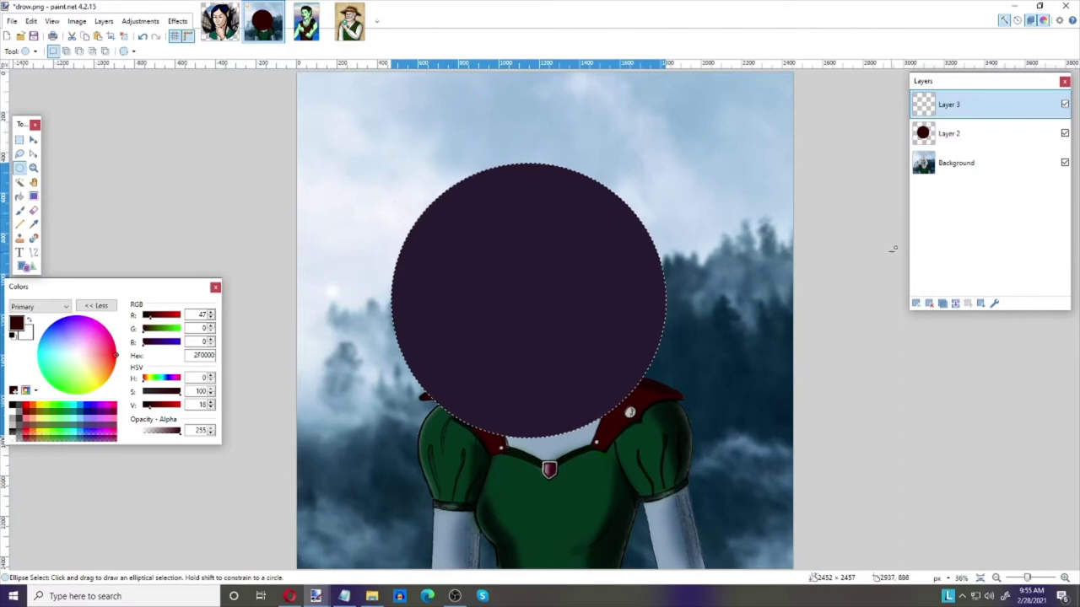
{"action": "key", "text": "ctrl+d"}
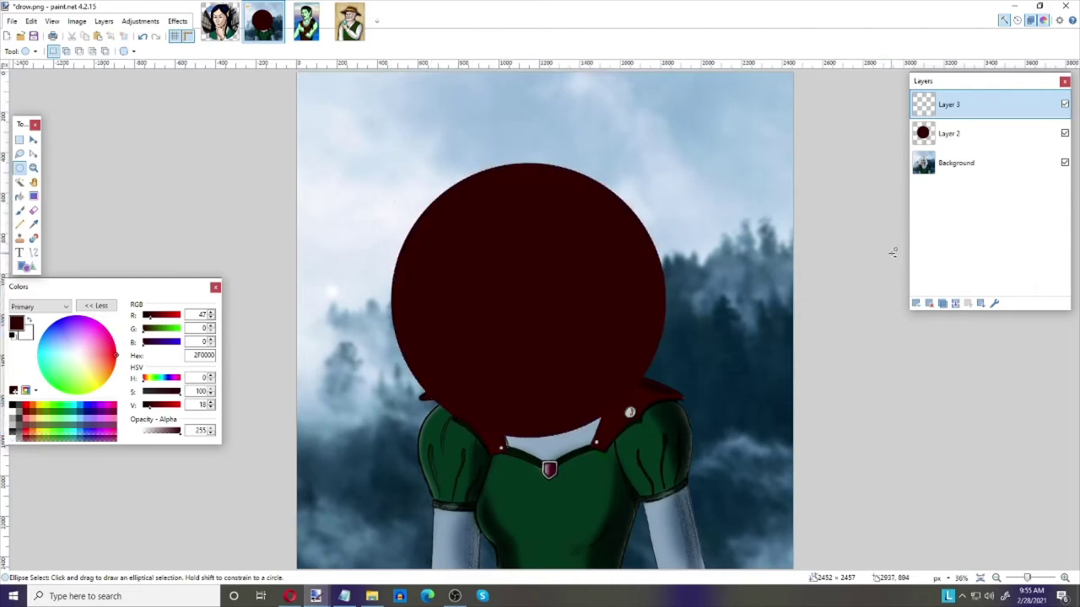
{"action": "left_click", "coordinate": [75, 22]}
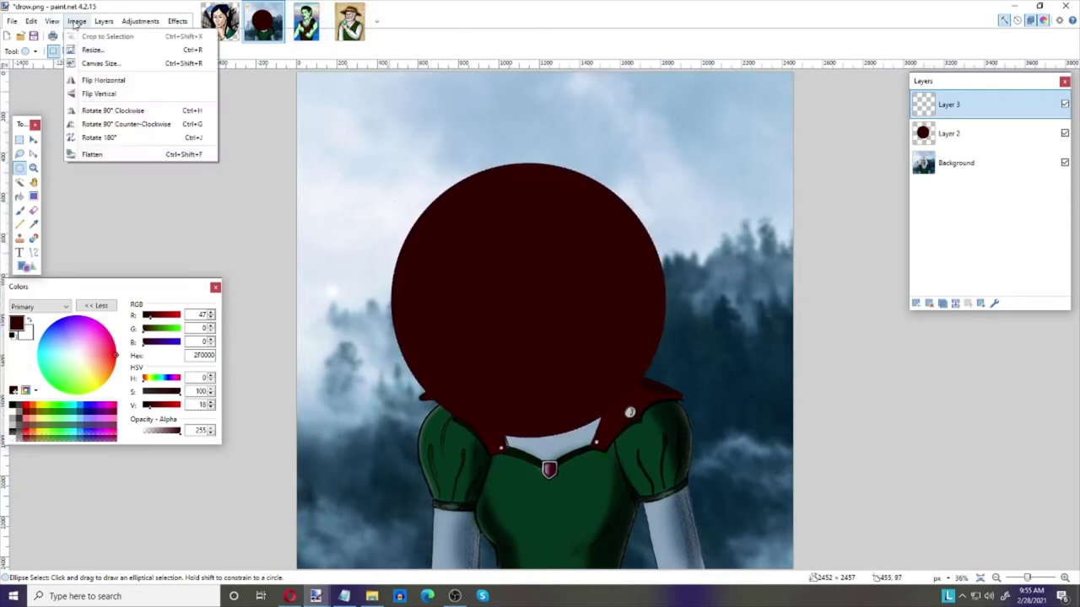
{"action": "mouse_move", "coordinate": [53, 23]}
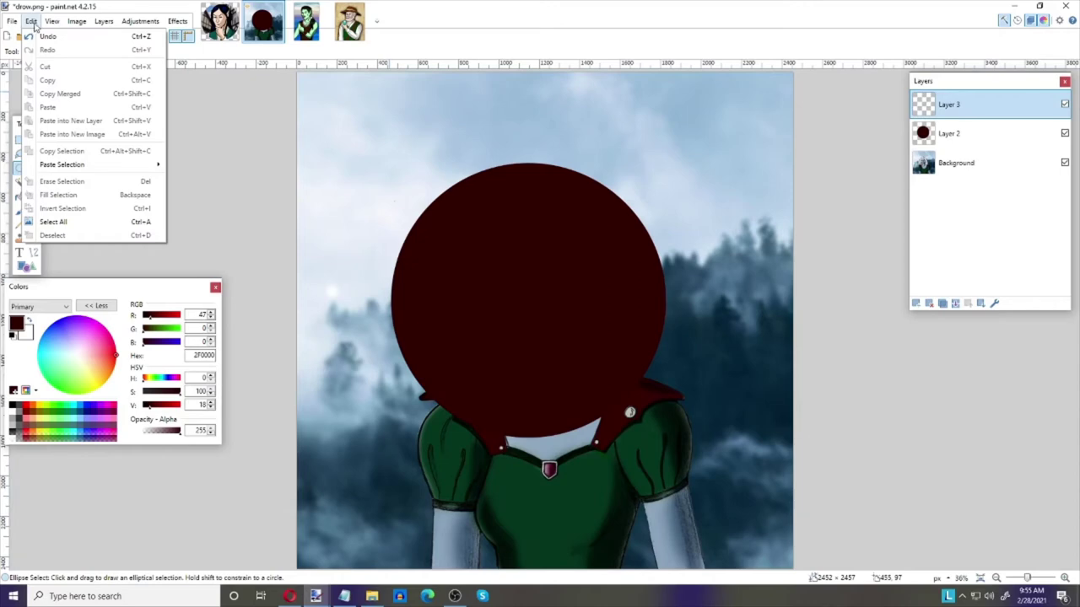
{"action": "left_click", "coordinate": [34, 25]}
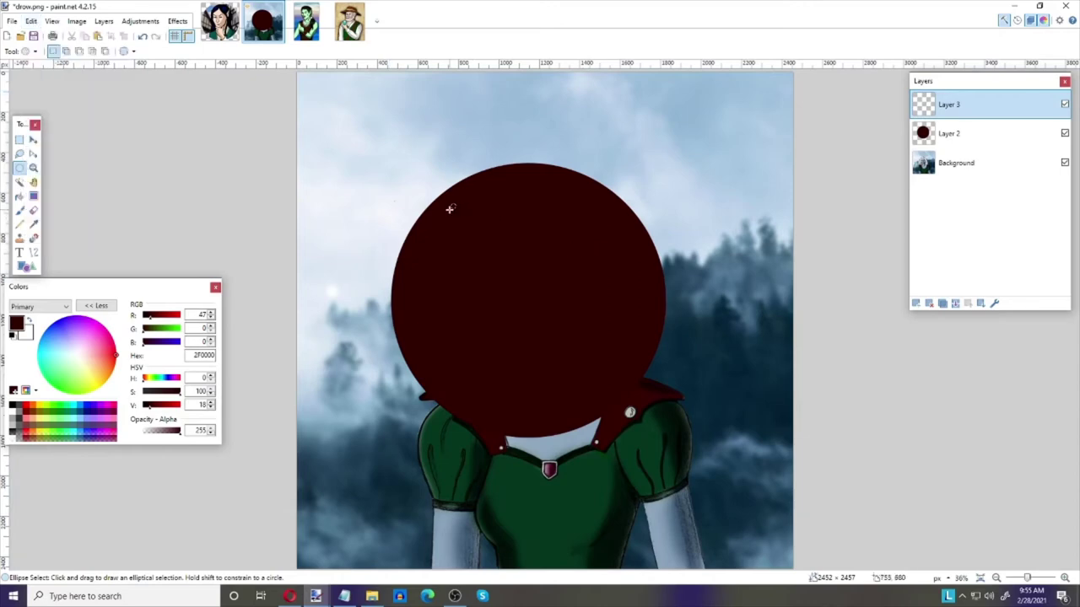
- Centre a 1221 × 1221 circular selection inside the dark red disc and make Layer 2 active
{"action": "left_click_drag", "start_coordinate": [448, 209], "coordinate": [597, 413]}
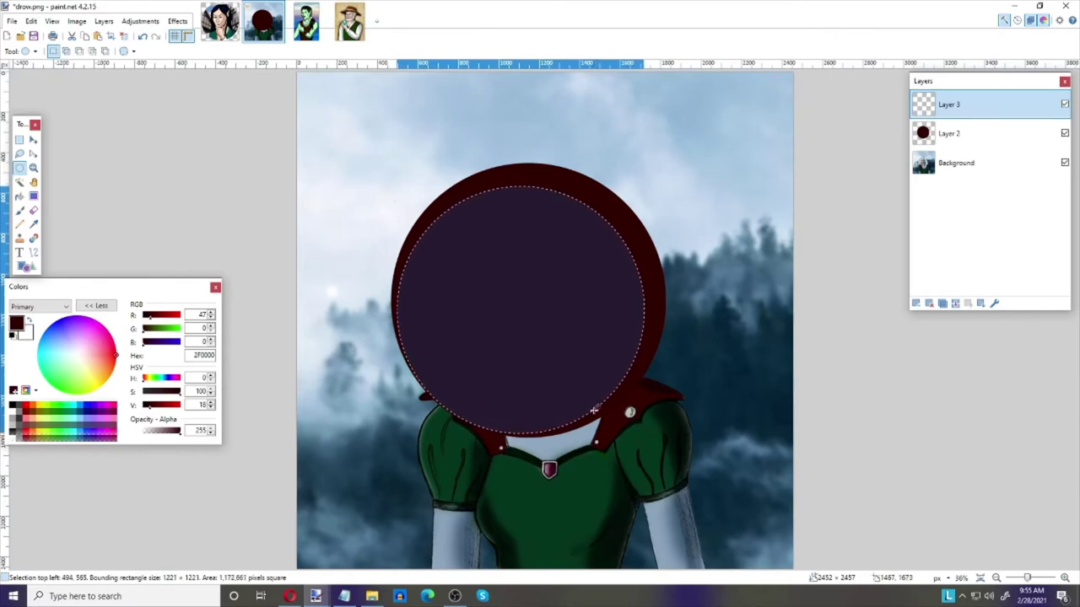
{"action": "left_click", "coordinate": [34, 139]}
{"action": "key", "text": "BackSpace"}
{"action": "left_click_drag", "start_coordinate": [451, 266], "coordinate": [442, 242]}
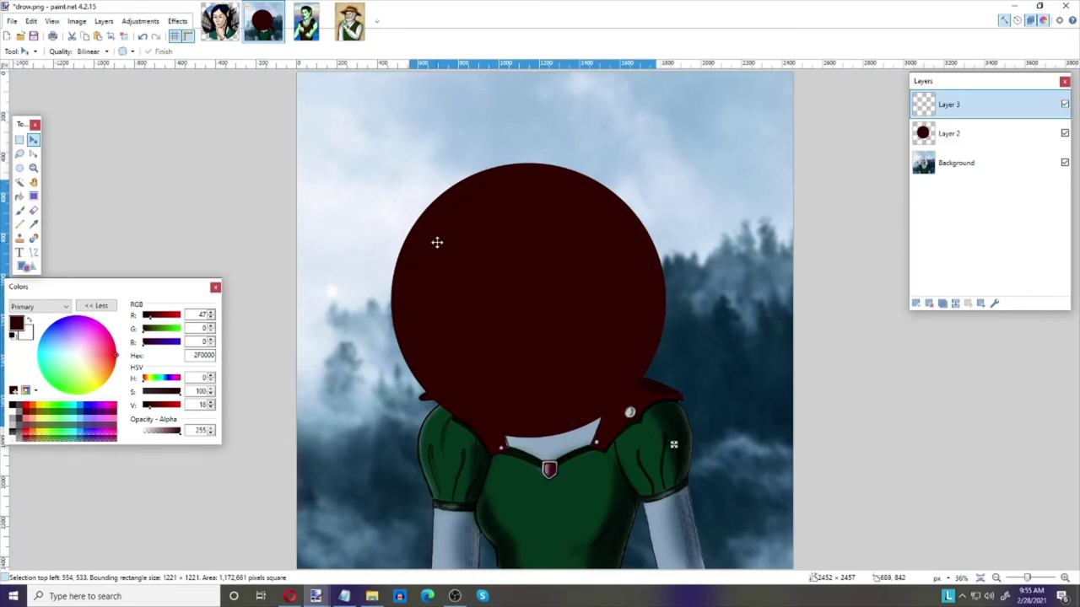
{"action": "left_click_drag", "start_coordinate": [454, 245], "coordinate": [449, 240]}
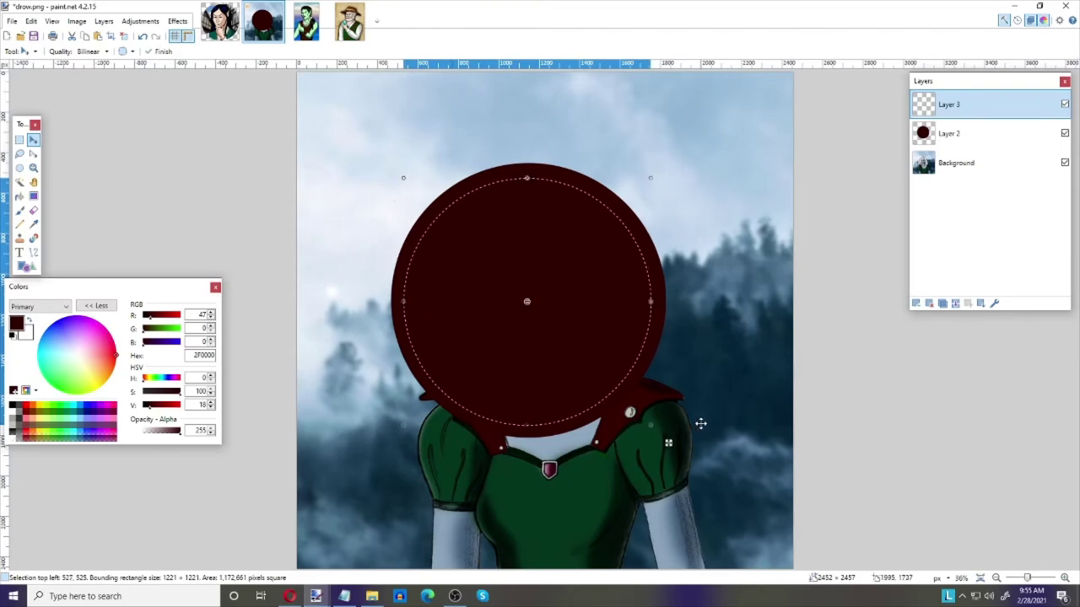
{"action": "left_click_drag", "start_coordinate": [579, 286], "coordinate": [572, 284]}
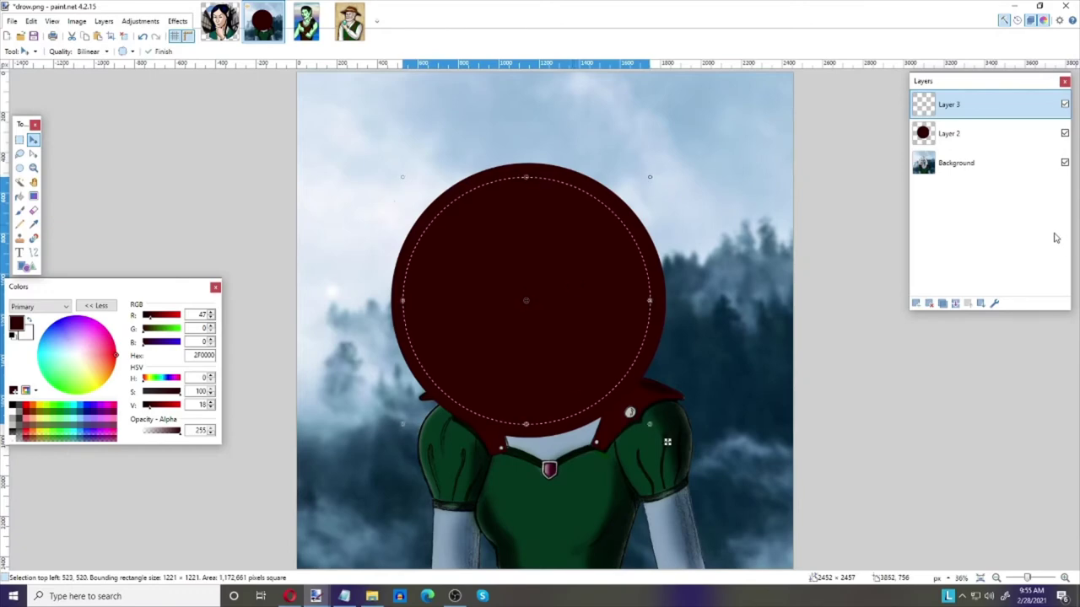
{"action": "left_click", "coordinate": [981, 145]}
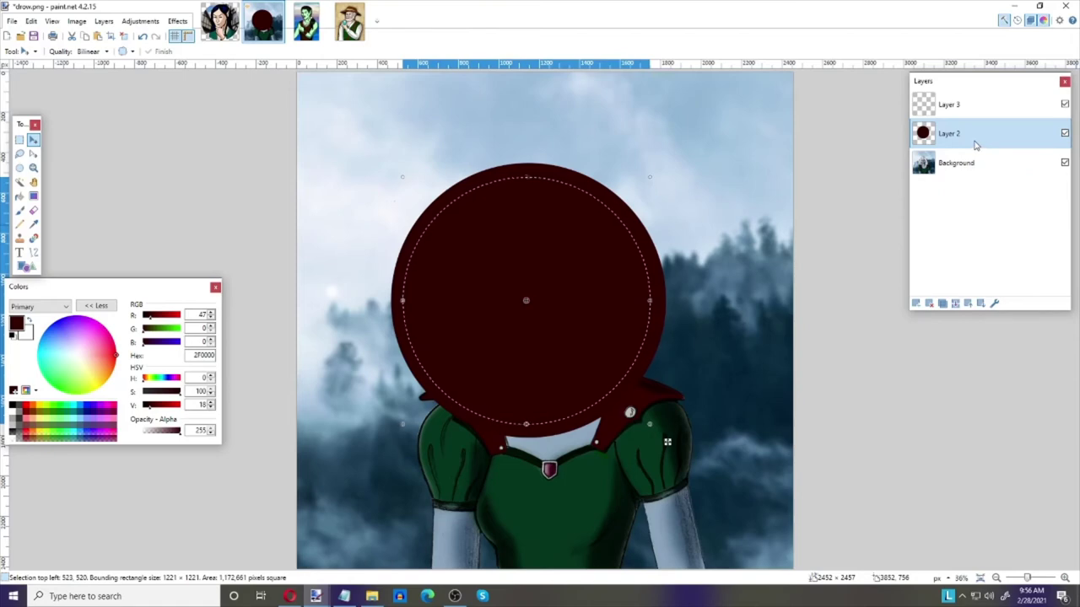
- Delete the disc's interior on Layer 2 to leave a dark red ring, then deselect
{"action": "key", "text": "Delete"}
{"action": "key", "text": "ctrl+d"}
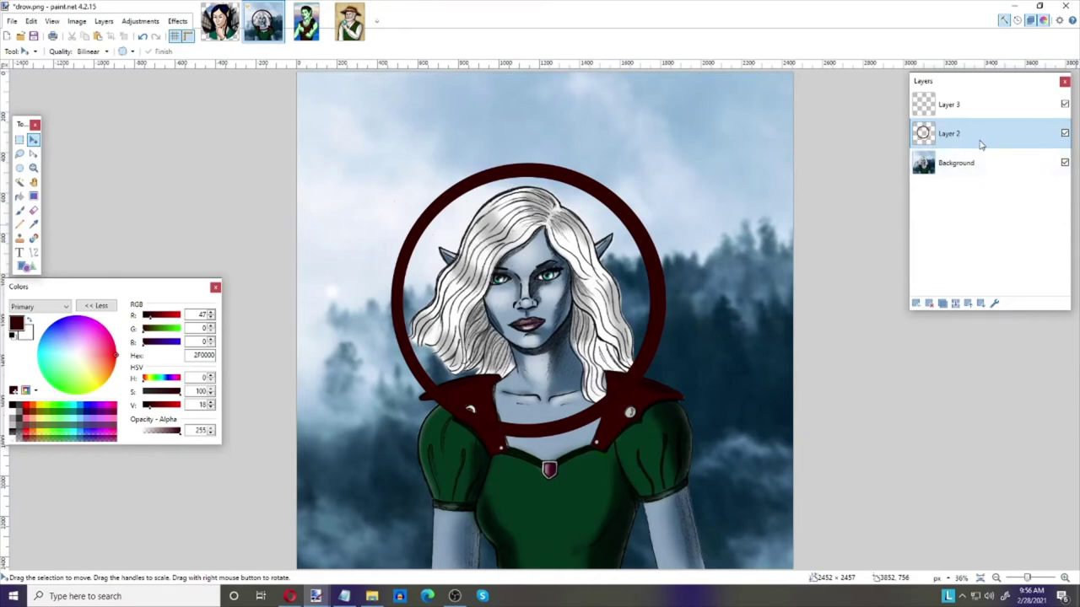
{"action": "left_click", "coordinate": [22, 186]}
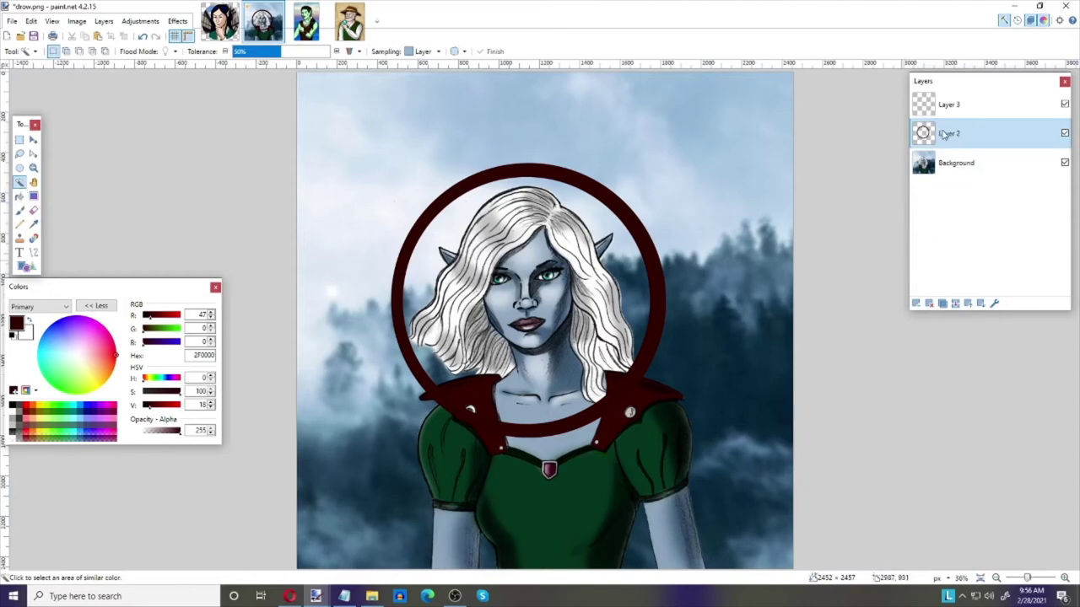
- Select the transparent area outside the ring with the Magic Wand, adjusting the selection via Edit
{"action": "left_click", "coordinate": [704, 175]}
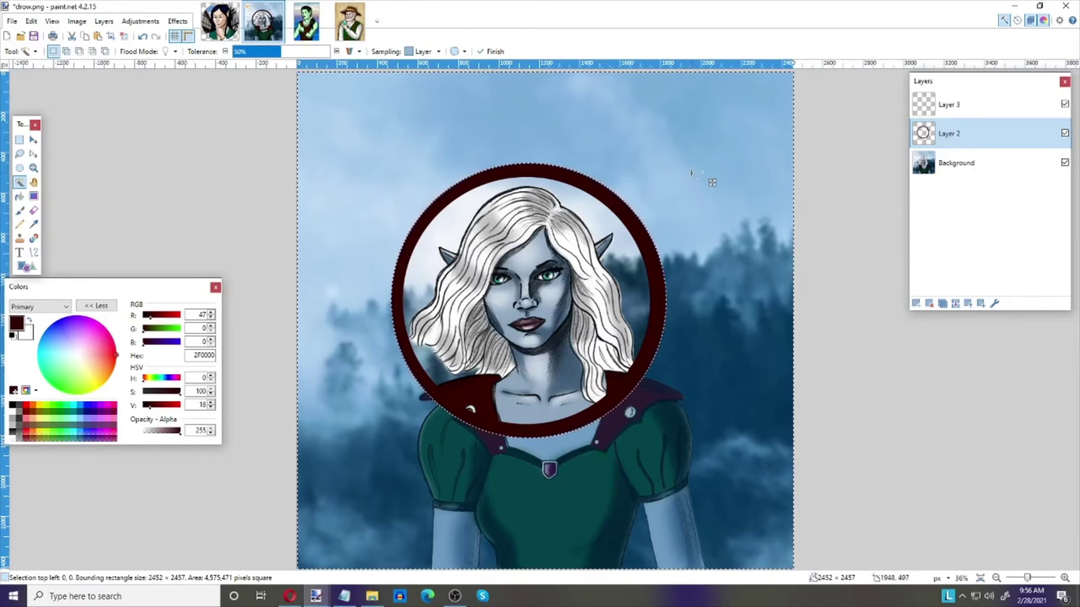
{"action": "left_click", "coordinate": [32, 21]}
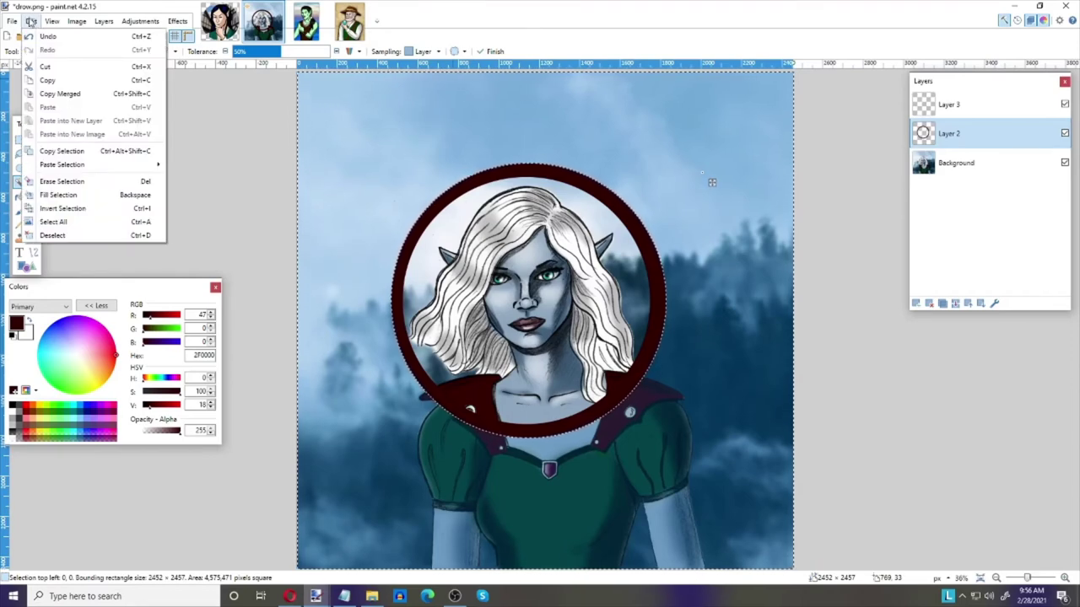
{"action": "left_click", "coordinate": [72, 221]}
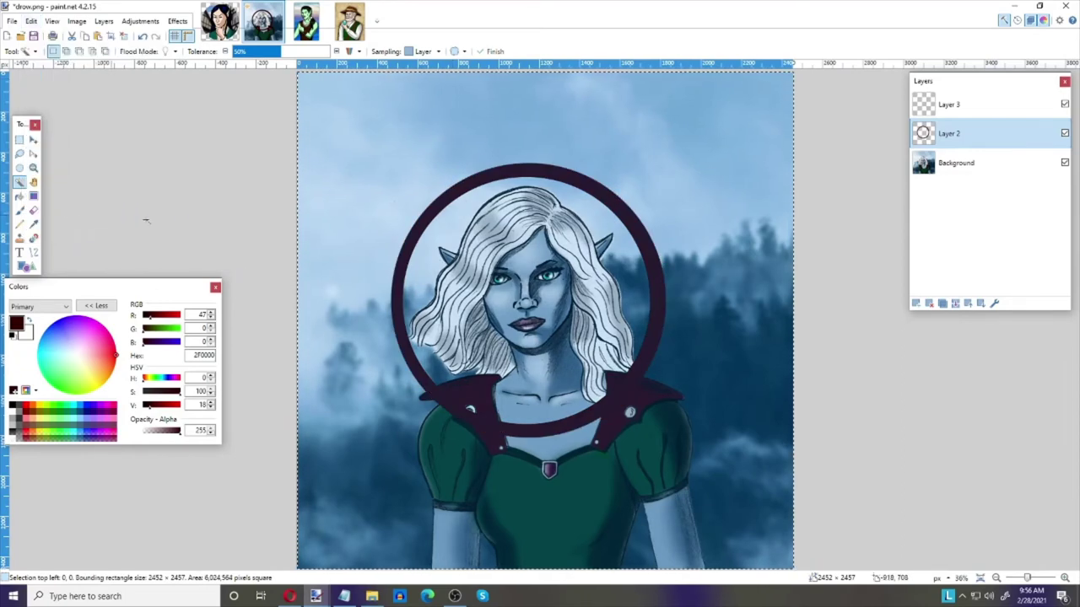
{"action": "left_click", "coordinate": [690, 332]}
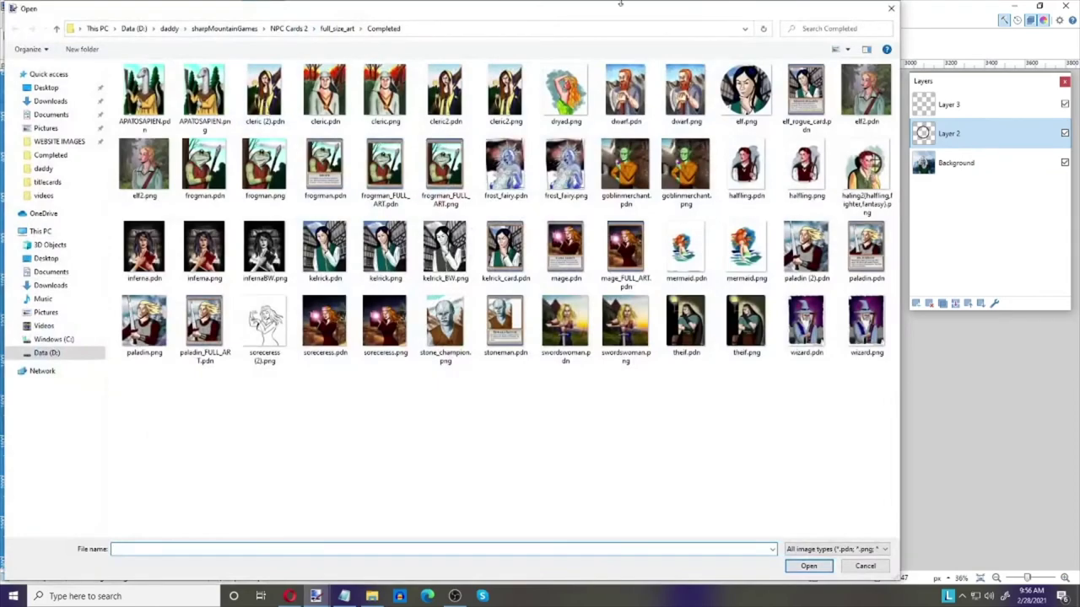
- Crop the drow image to the circular selection around the ring
{"action": "left_click", "coordinate": [891, 8]}
{"action": "key", "text": "ctrl+z"}
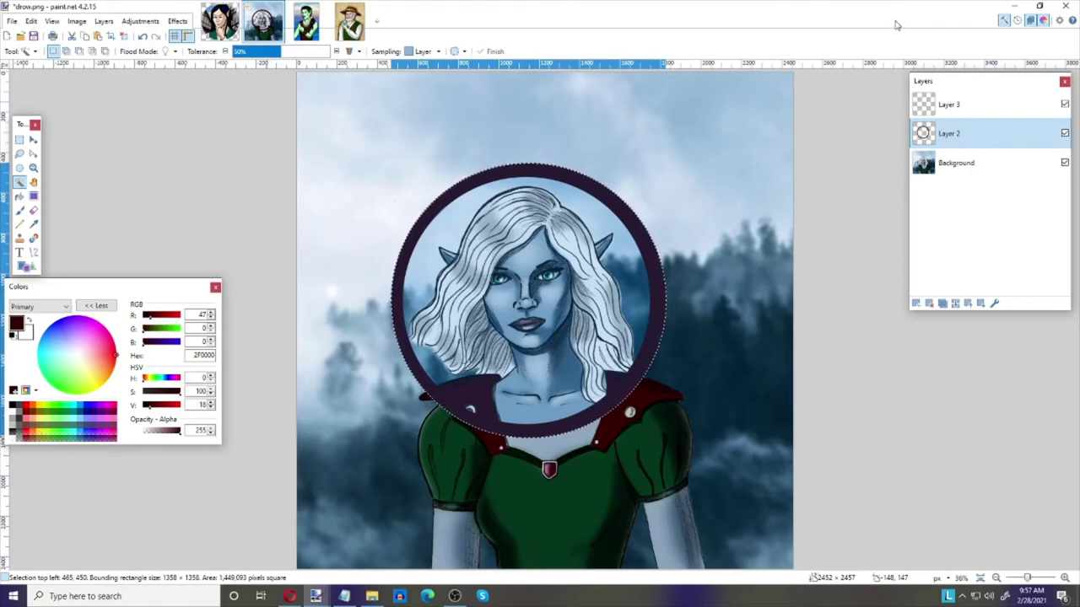
{"action": "key", "text": "ctrl+shift+x"}
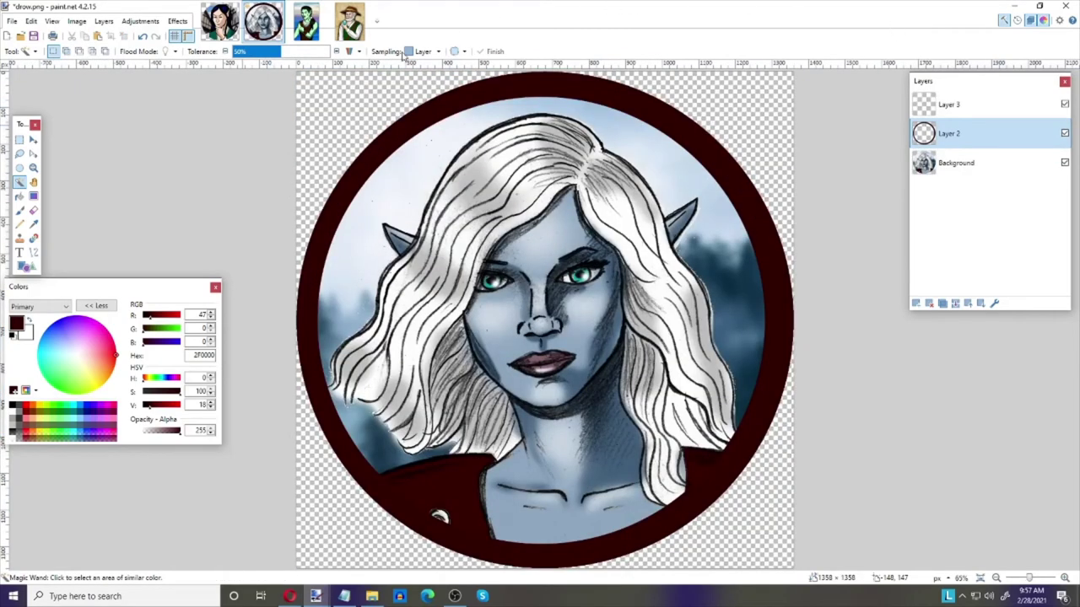
- Resize the drow token to 280 × 280 pixels, then switch to half_orc.png
{"action": "left_click", "coordinate": [74, 22]}
{"action": "left_click", "coordinate": [73, 21]}
{"action": "left_click", "coordinate": [81, 23]}
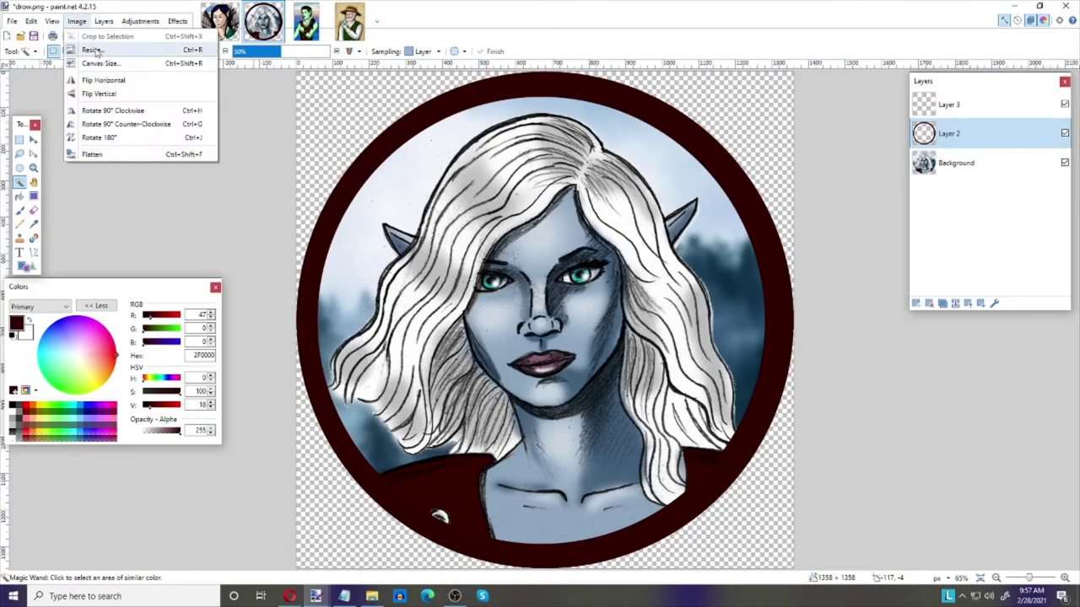
{"action": "left_click", "coordinate": [98, 50]}
{"action": "type", "text": "280"}
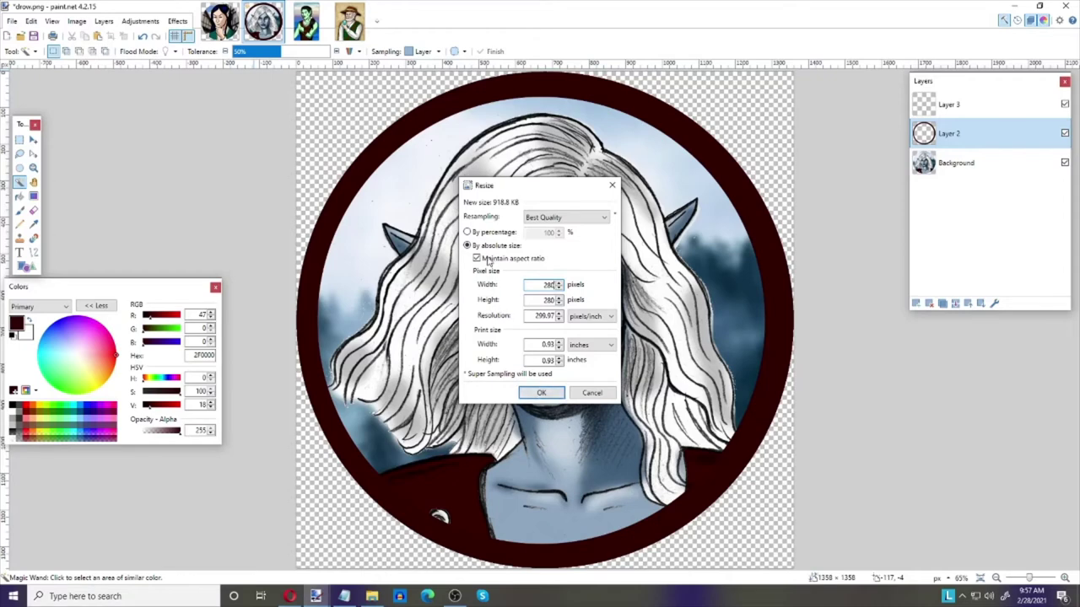
{"action": "left_click", "coordinate": [540, 392]}
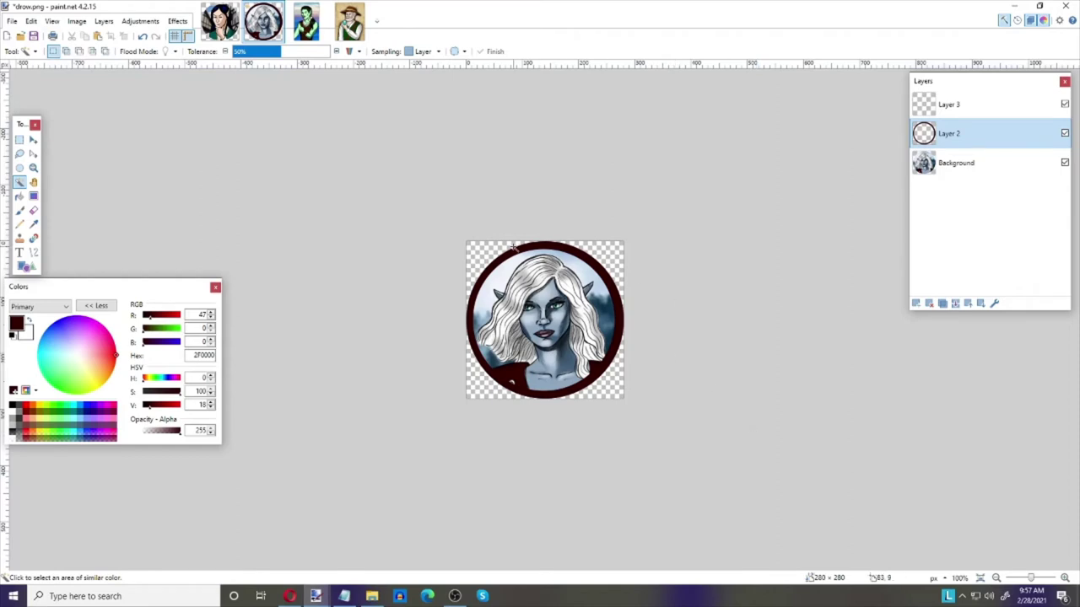
{"action": "left_click", "coordinate": [311, 37]}
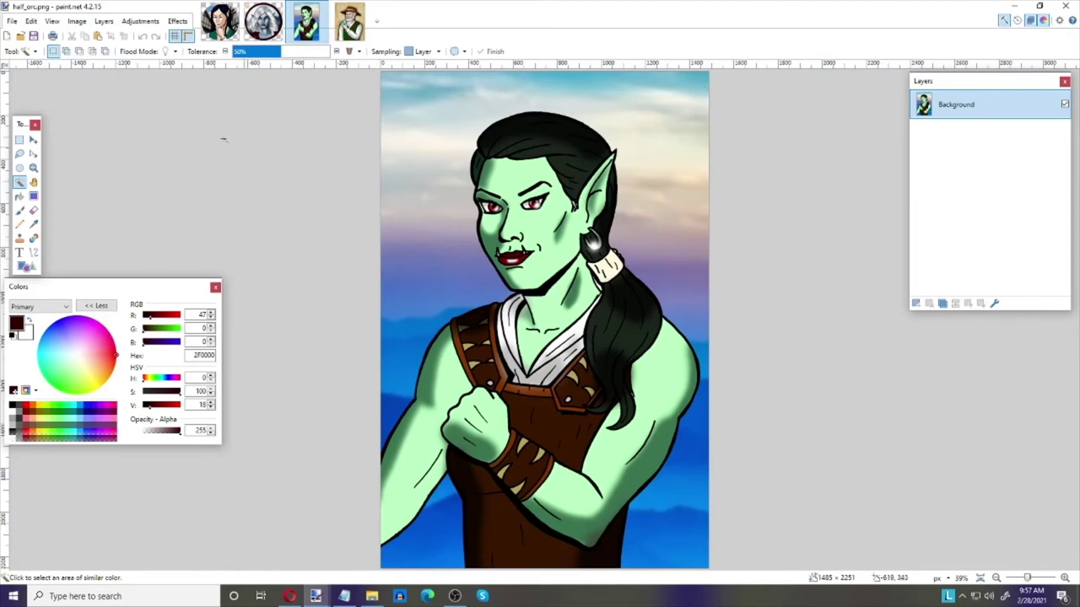
- Import token_border.png from the NPC_Cards_HEROIC_WOMEN folder as a new layer
{"action": "left_click", "coordinate": [104, 21]}
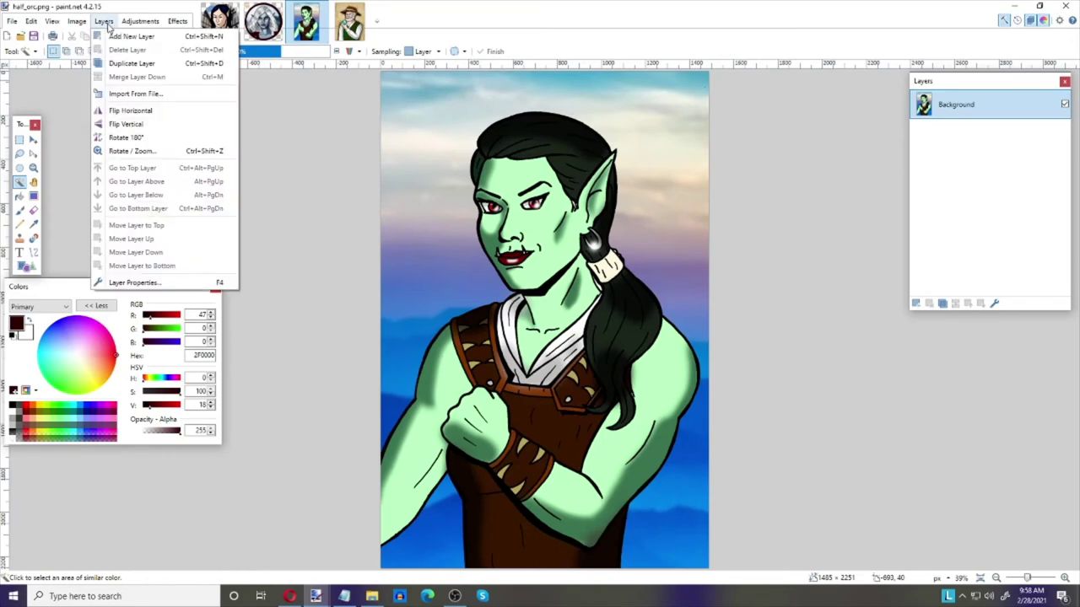
{"action": "left_click", "coordinate": [142, 93]}
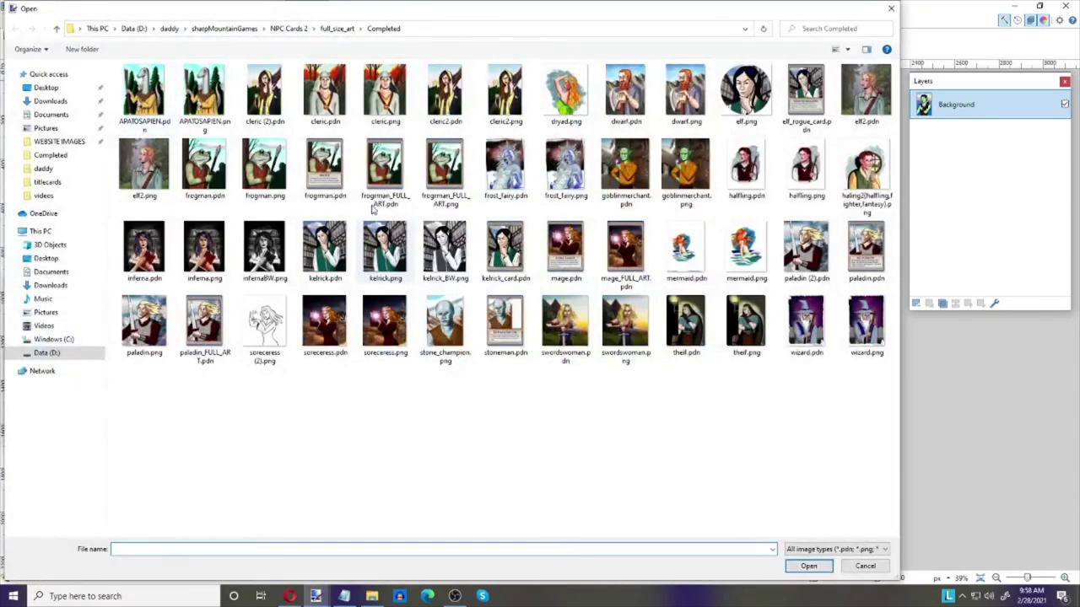
{"action": "left_click", "coordinate": [253, 33]}
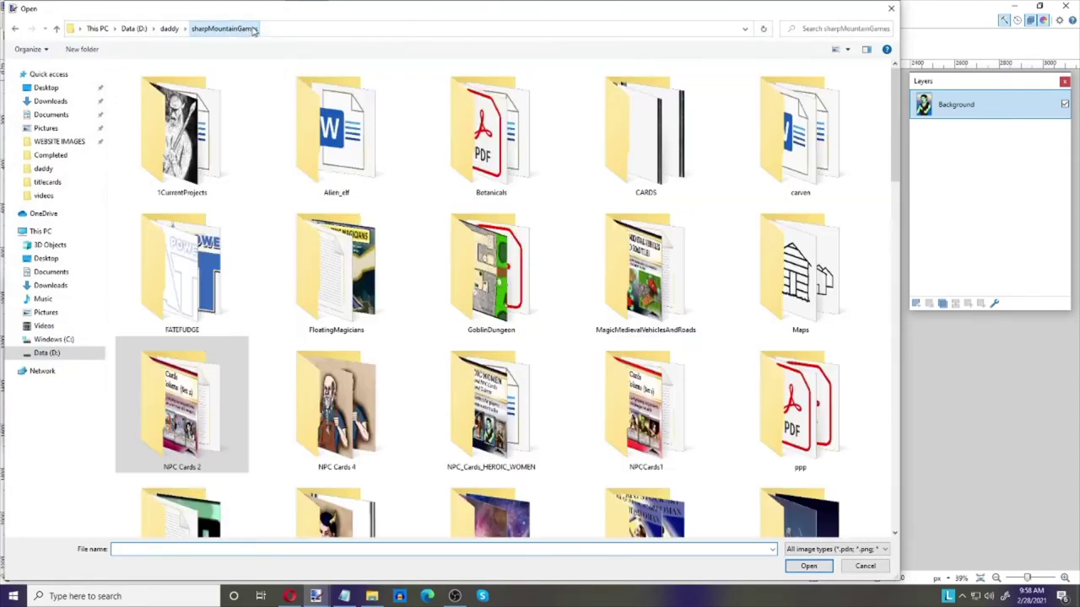
{"action": "scroll", "coordinate": [548, 317], "scroll_direction": "down", "scroll_amount": 5}
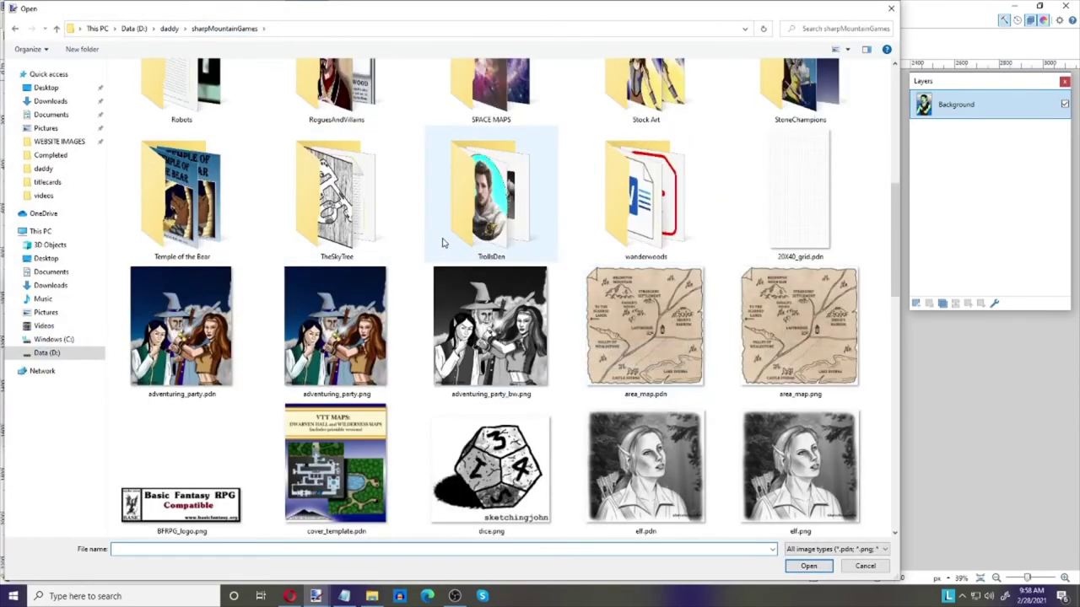
{"action": "scroll", "coordinate": [447, 241], "scroll_direction": "up", "scroll_amount": 5}
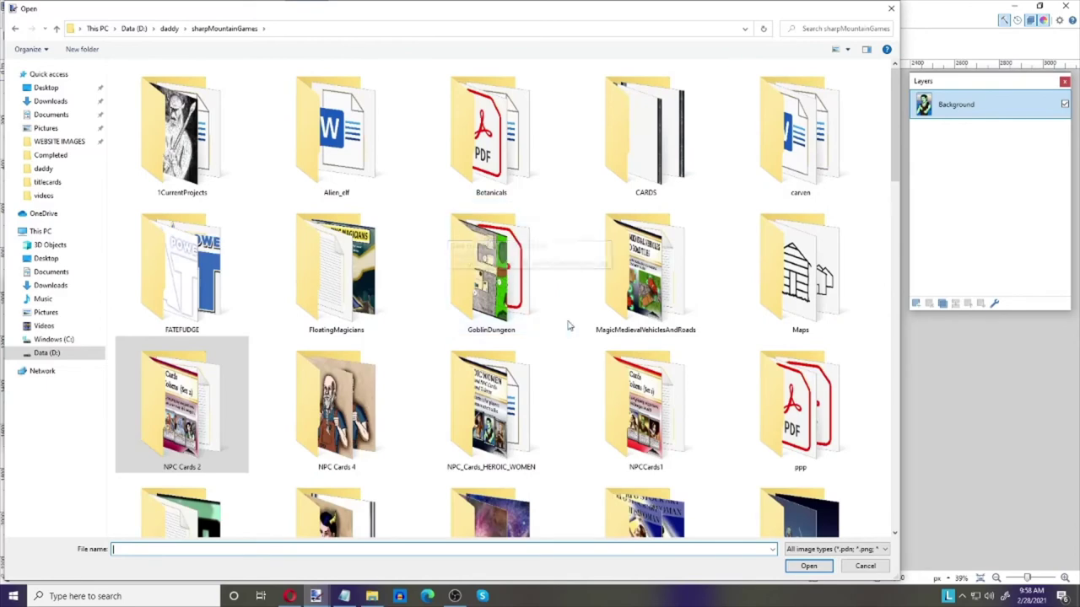
{"action": "left_click", "coordinate": [456, 404]}
{"action": "double_click", "coordinate": [477, 409]}
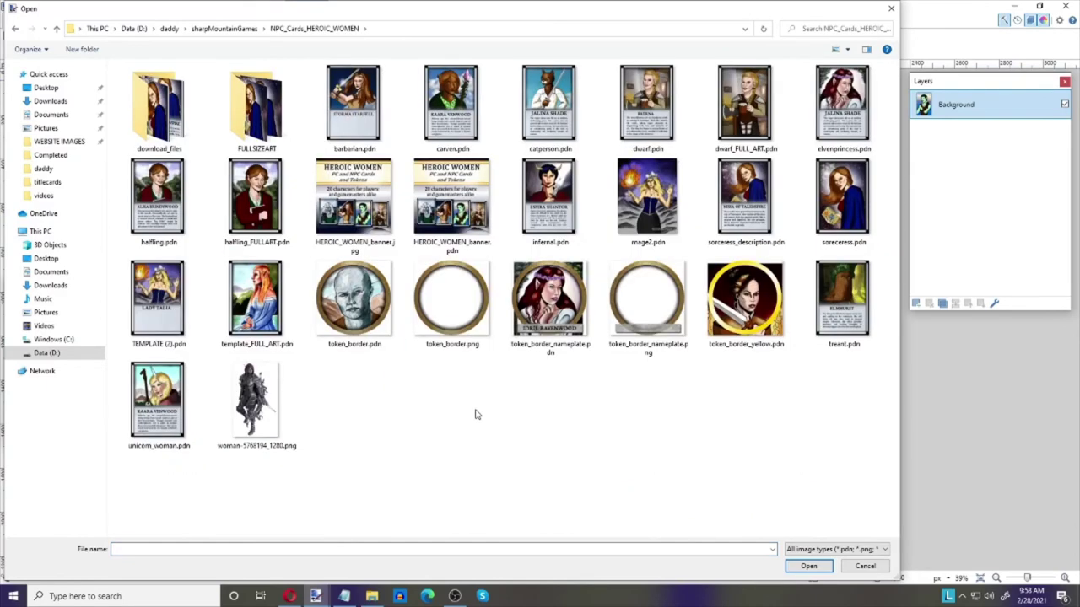
{"action": "double_click", "coordinate": [455, 308]}
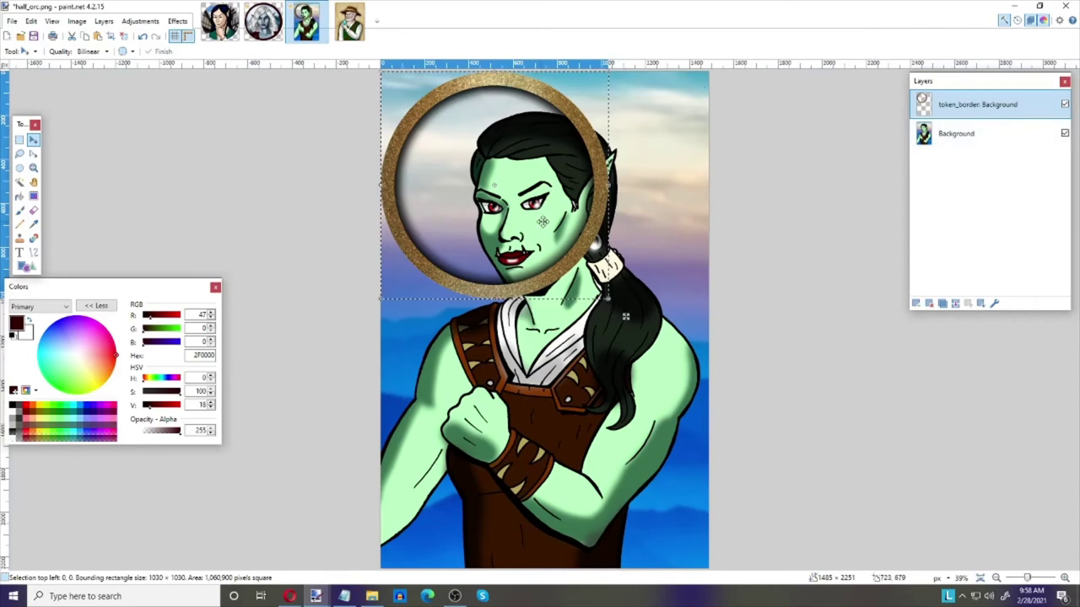
- Enlarge the gold ring and centre it around the half-orc's face, then deselect
{"action": "left_click_drag", "start_coordinate": [541, 221], "coordinate": [577, 230]}
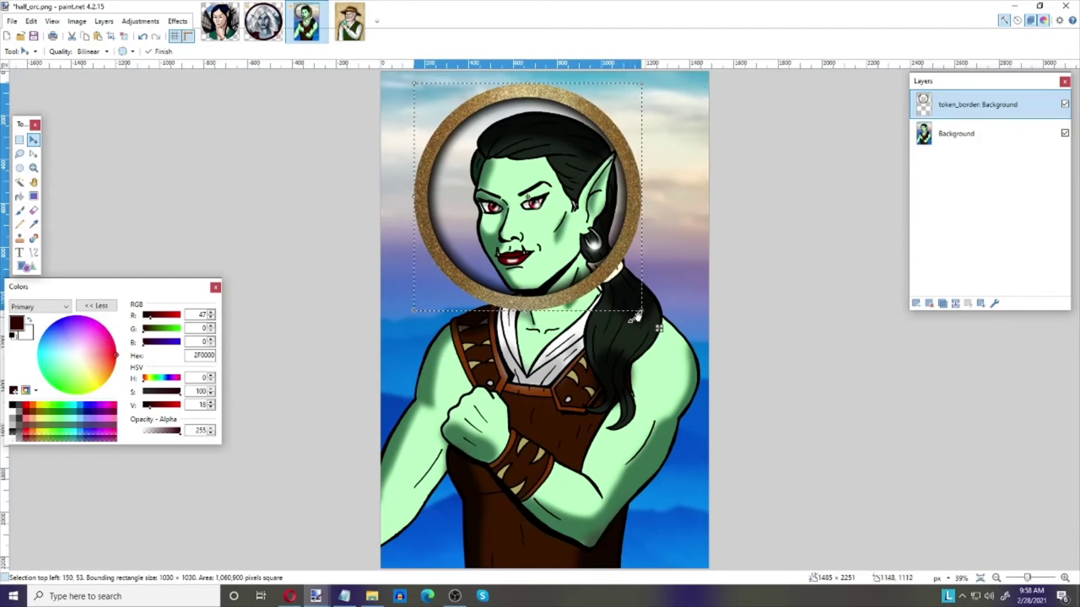
{"action": "left_click_drag", "start_coordinate": [639, 314], "coordinate": [704, 390]}
{"action": "left_click_drag", "start_coordinate": [398, 375], "coordinate": [386, 399]}
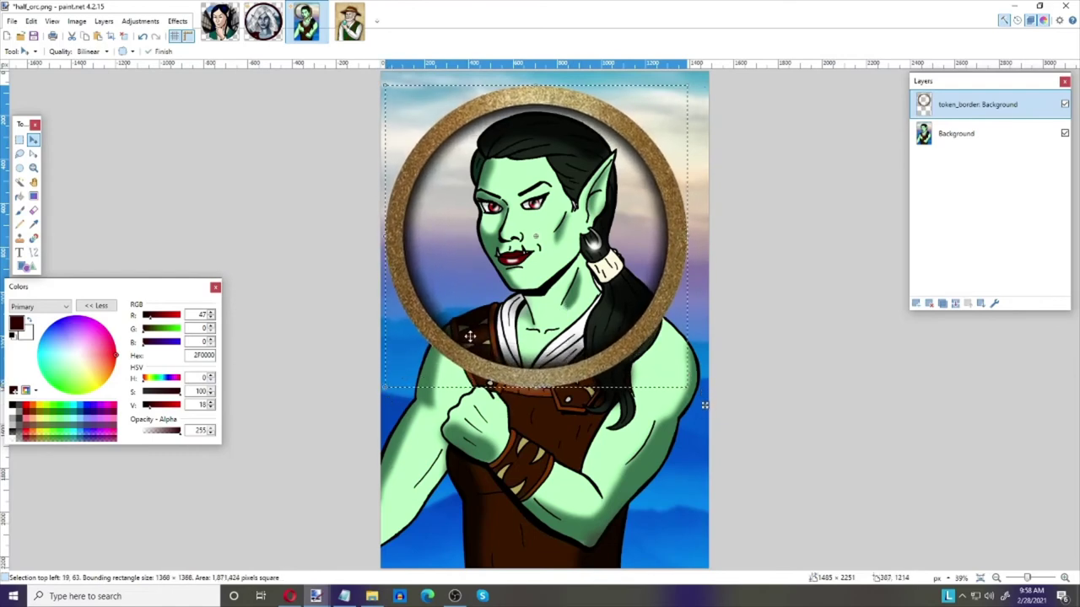
{"action": "left_click_drag", "start_coordinate": [478, 337], "coordinate": [483, 335]}
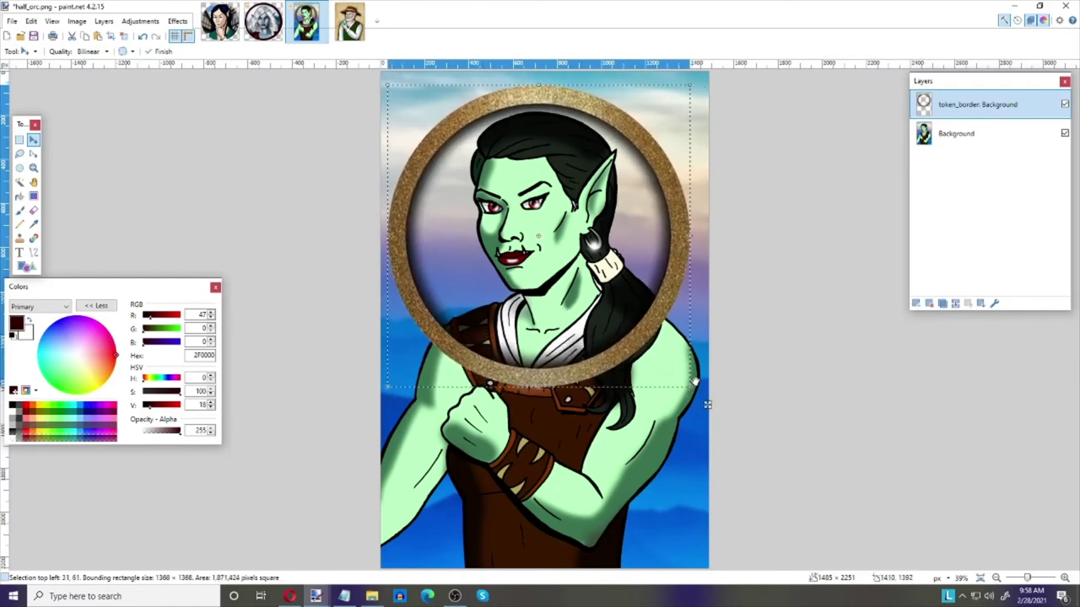
{"action": "left_click_drag", "start_coordinate": [690, 392], "coordinate": [706, 402]}
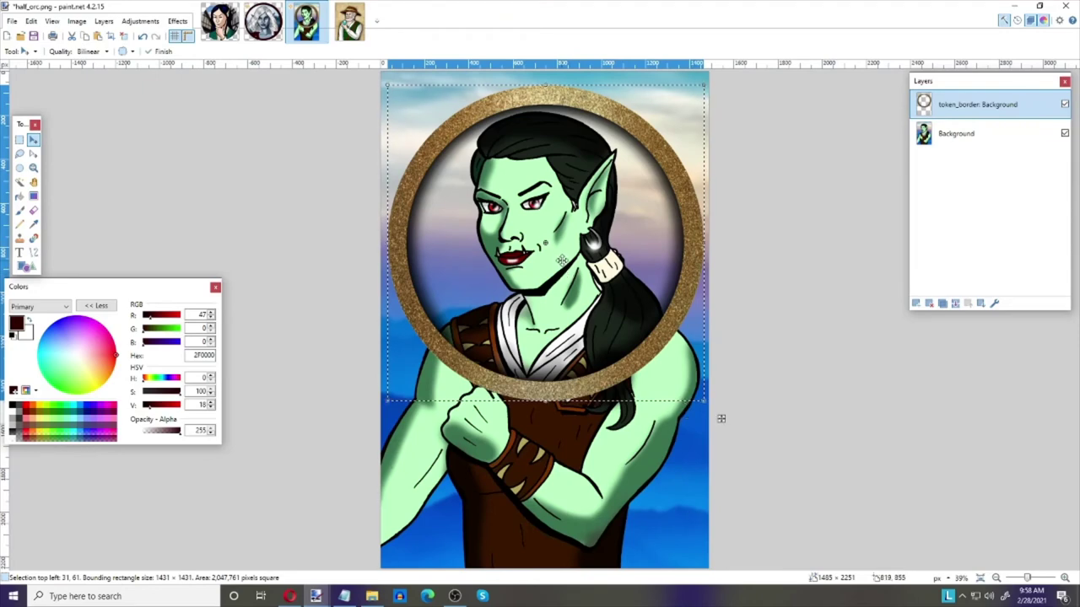
{"action": "left_click_drag", "start_coordinate": [560, 255], "coordinate": [556, 241]}
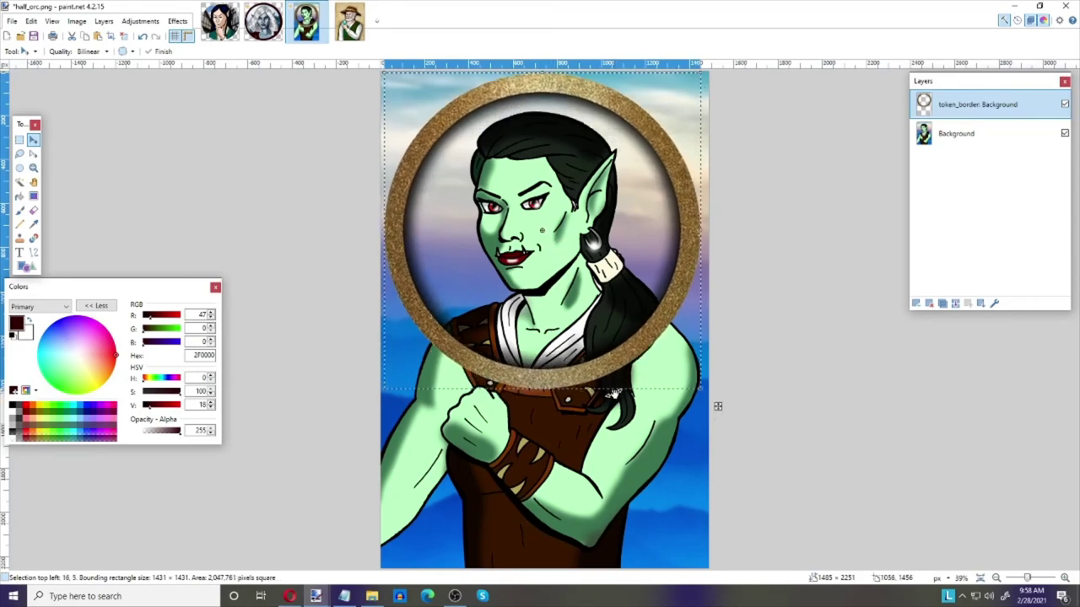
{"action": "key", "text": "ctrl+d"}
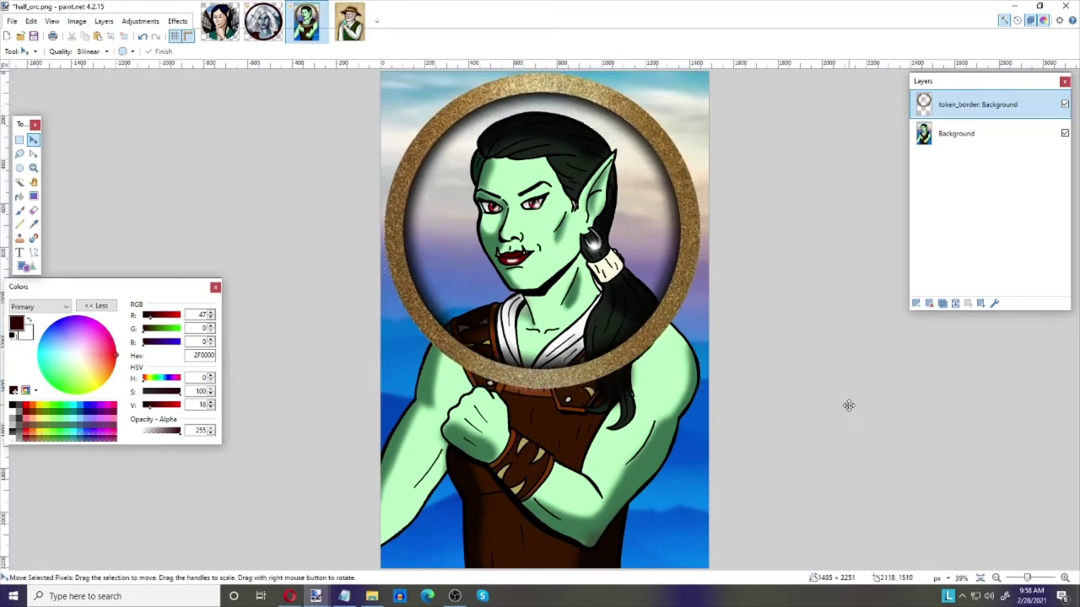
- Magic-wand select the gold ring and crop the half-orc portrait to it (1431 × 1430)
{"action": "left_click", "coordinate": [19, 183]}
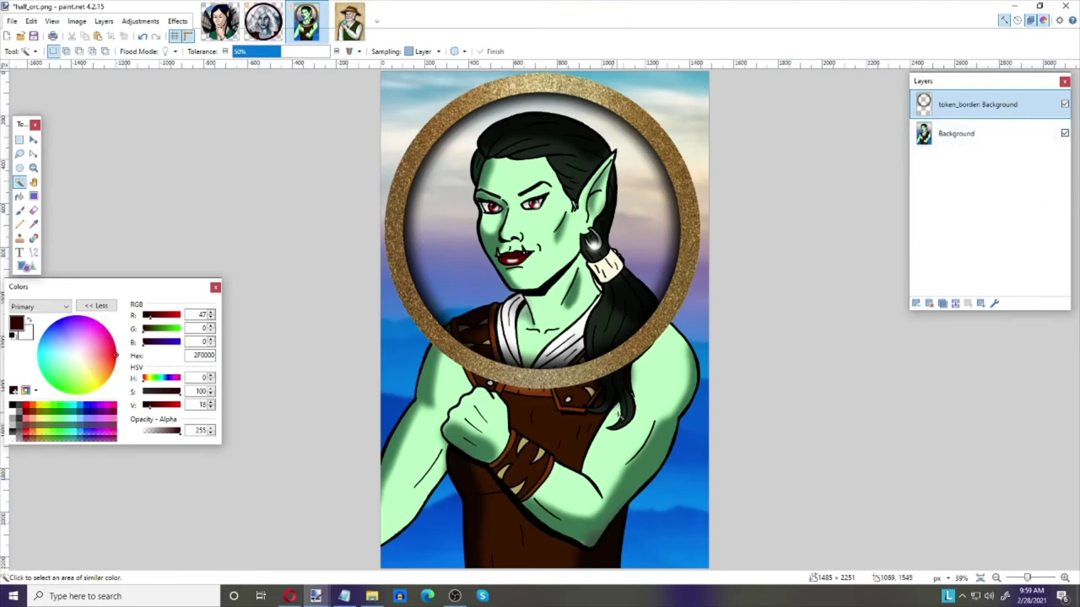
{"action": "left_click", "coordinate": [621, 424]}
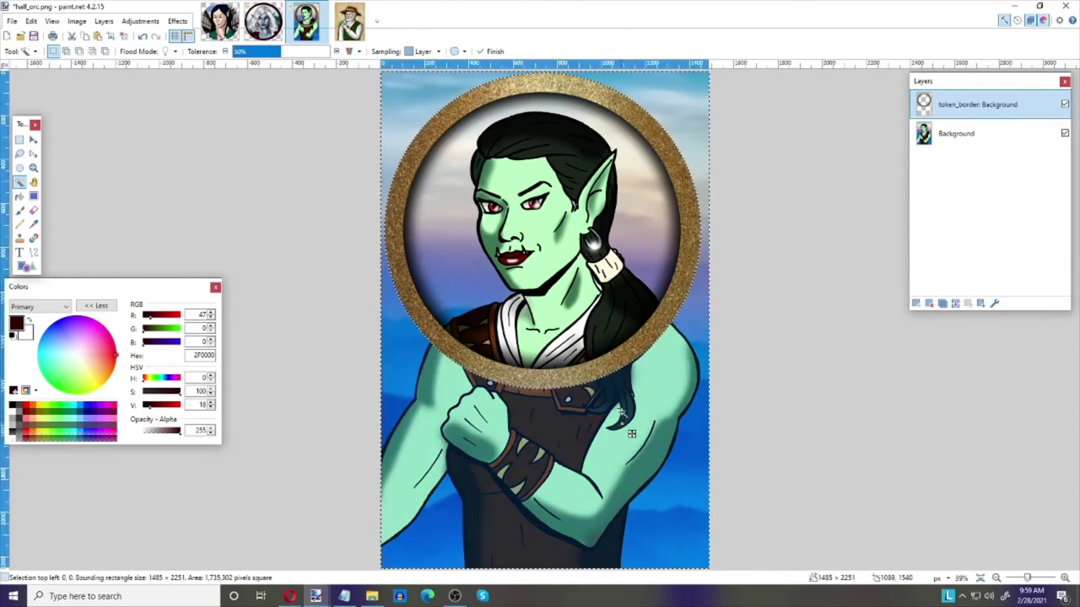
{"action": "left_click", "coordinate": [625, 422]}
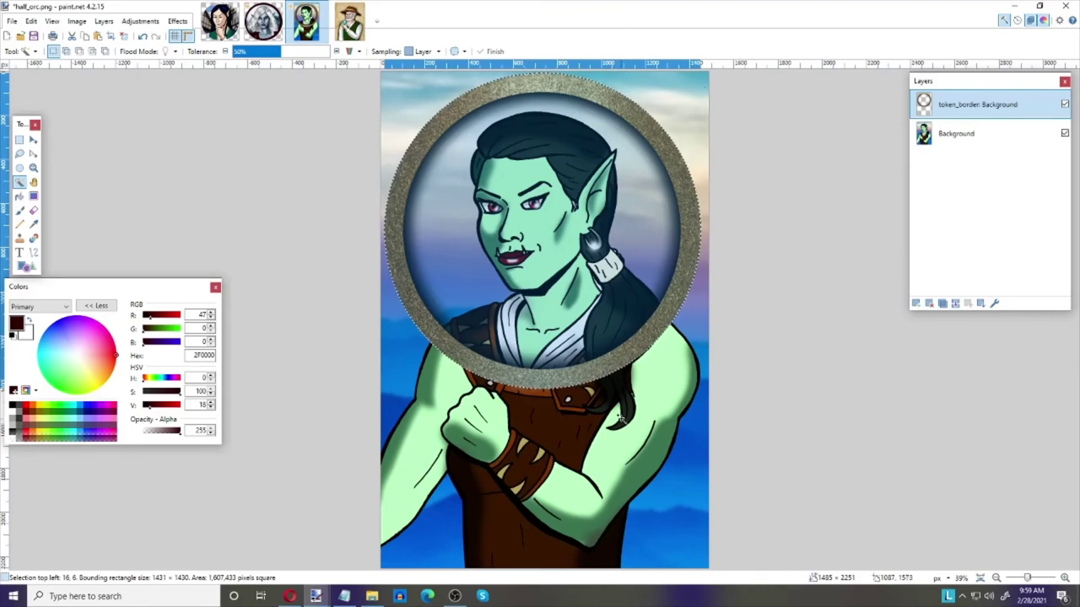
{"action": "key", "text": "ctrl+shift+x"}
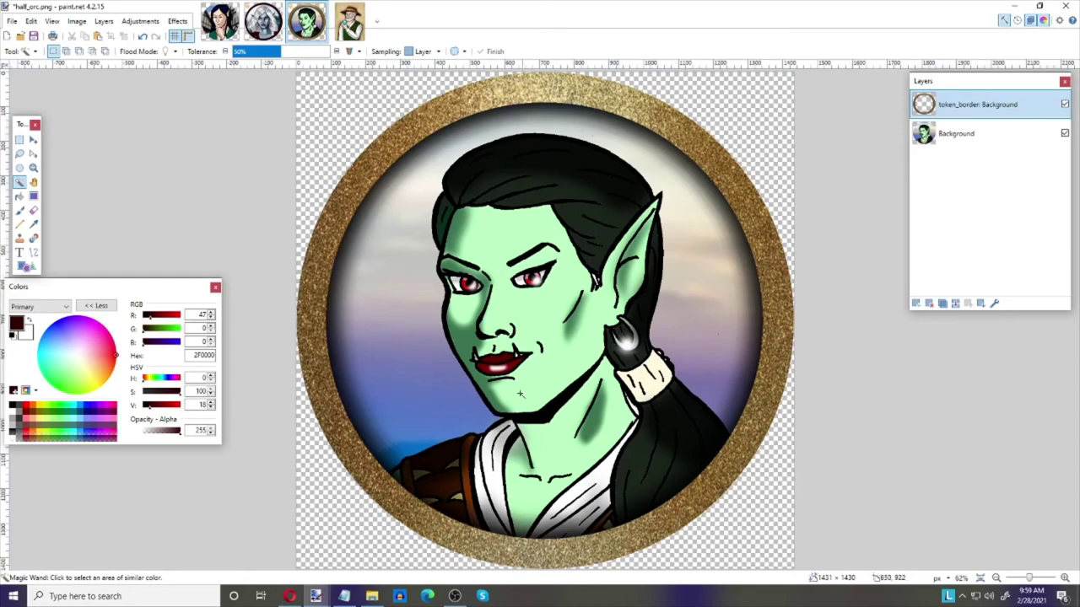
- Resize the half-orc token to 280 × 280 pixels, keeping the aspect ratio
{"action": "left_click", "coordinate": [124, 24]}
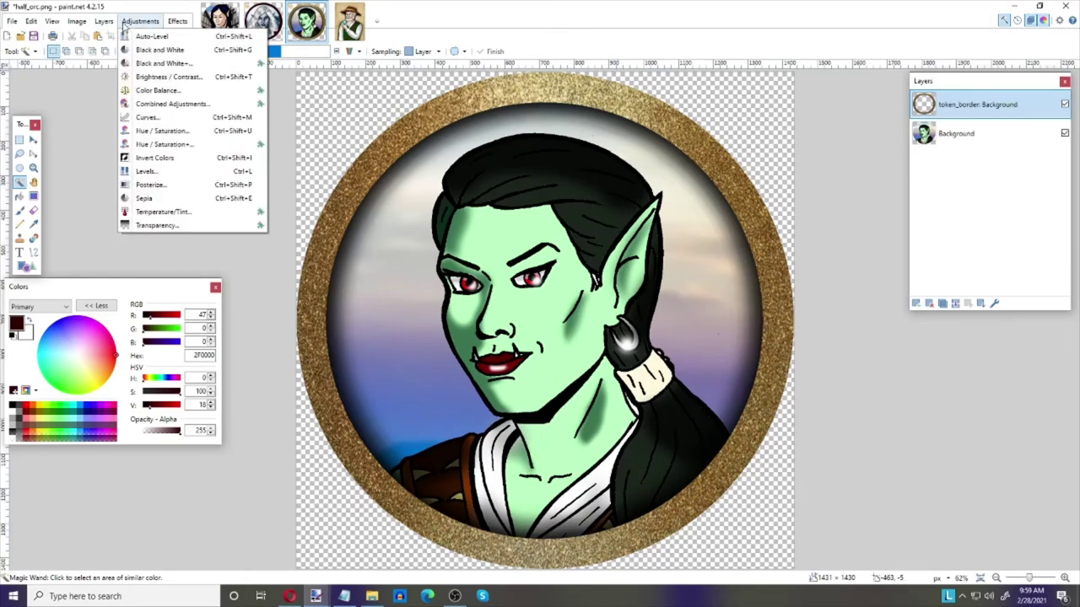
{"action": "mouse_move", "coordinate": [80, 28]}
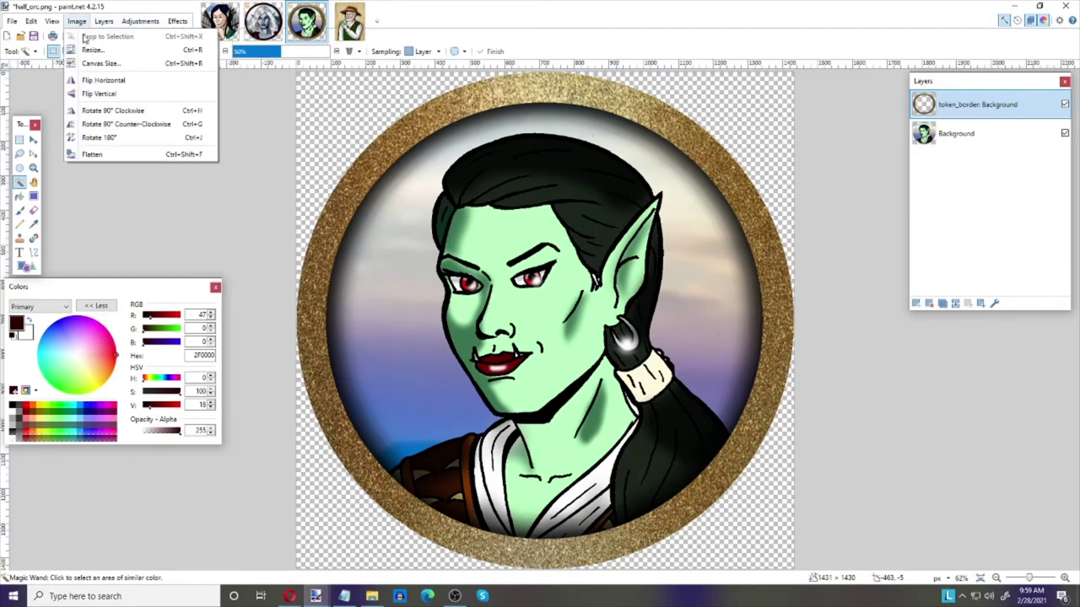
{"action": "left_click", "coordinate": [92, 50]}
{"action": "type", "text": "280"}
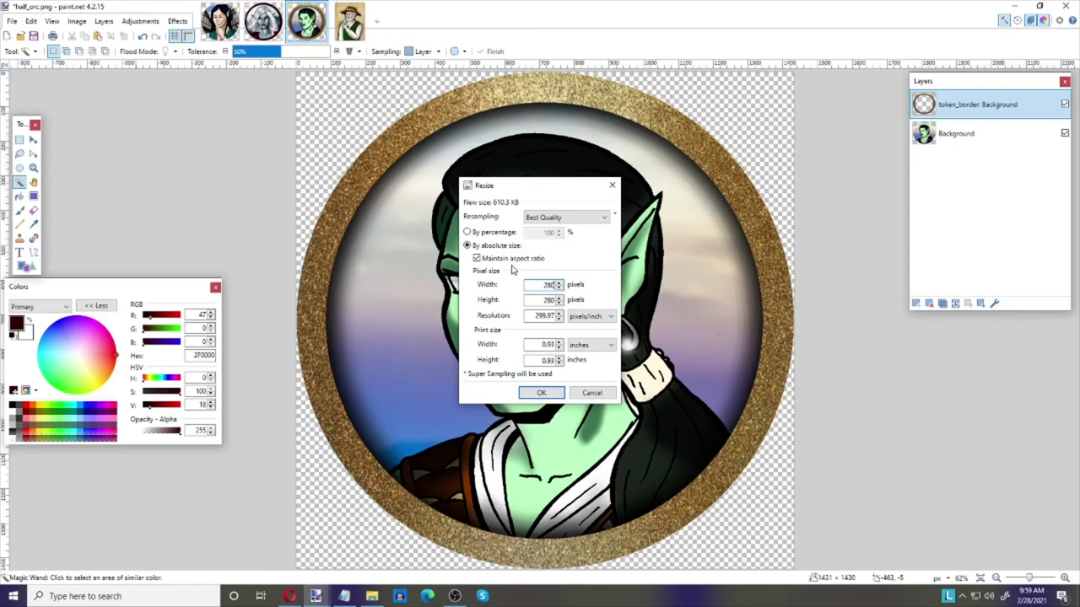
{"action": "left_click", "coordinate": [540, 394]}
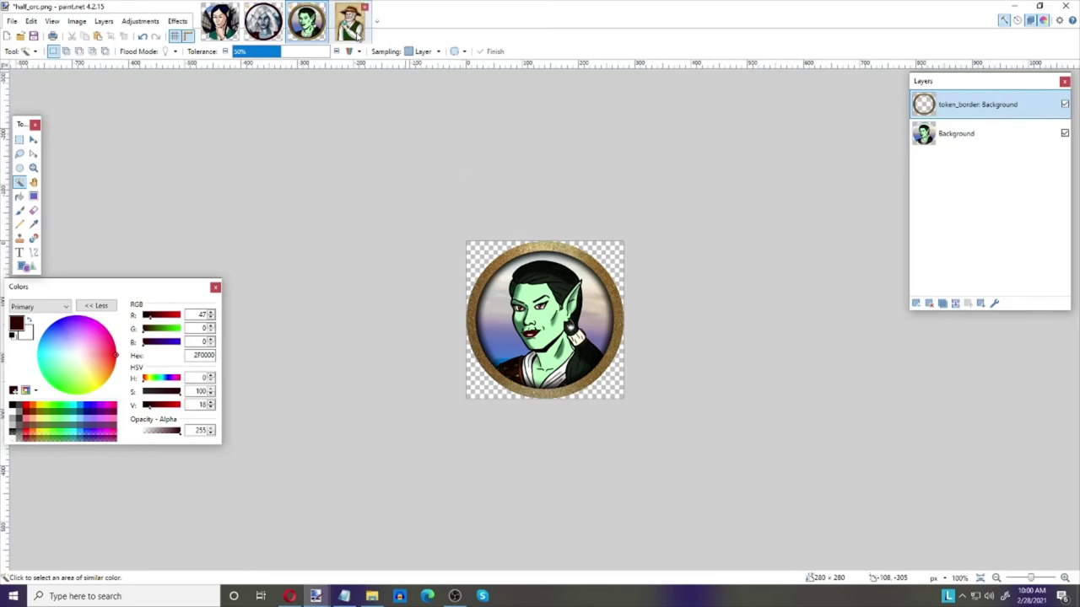
- On poor_jack.png, add an empty Layer 2 and draw a 1577 × 1577 square selection around his head
{"action": "left_click", "coordinate": [355, 29]}
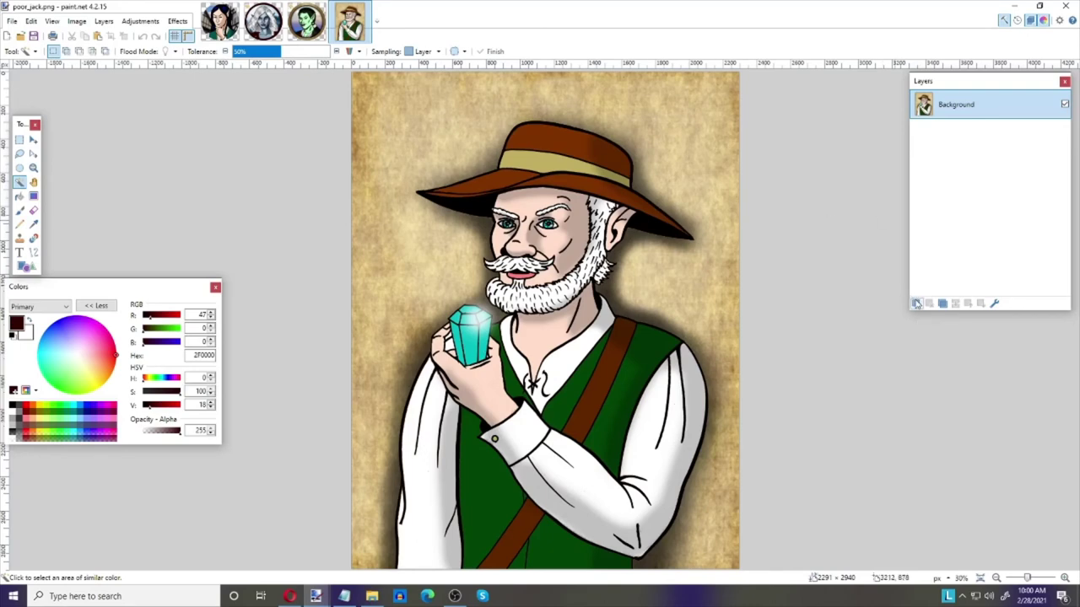
{"action": "left_click", "coordinate": [916, 301]}
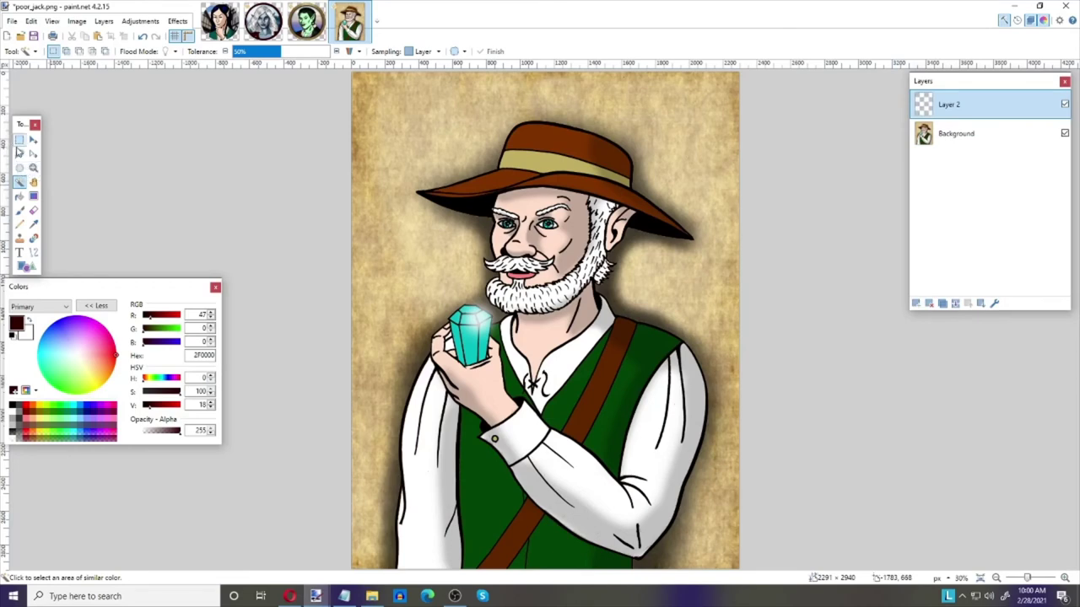
{"action": "left_click", "coordinate": [21, 139]}
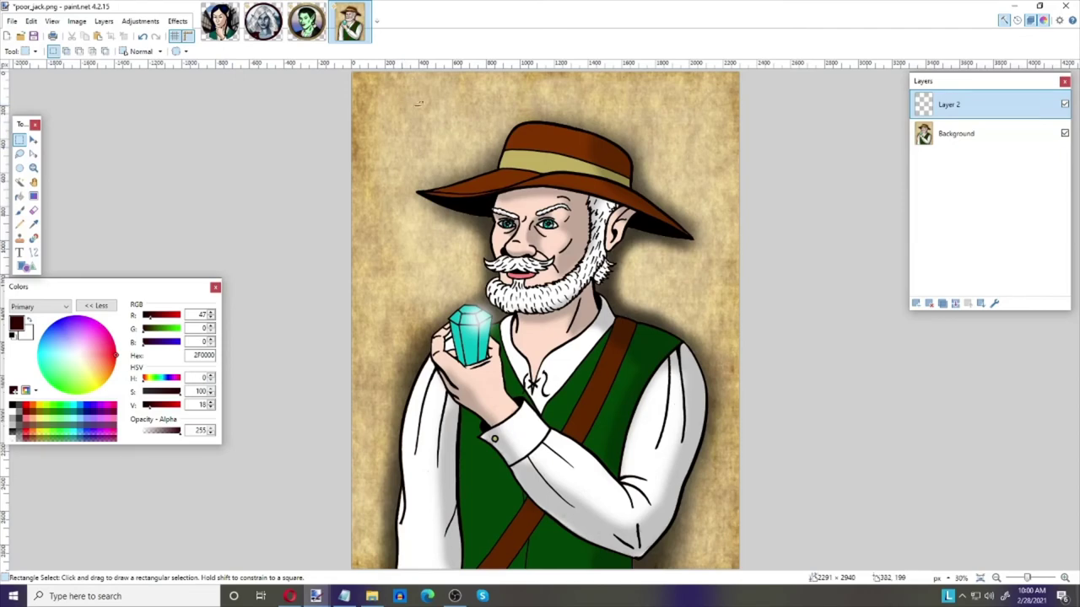
{"action": "left_click_drag", "start_coordinate": [431, 104], "coordinate": [534, 208]}
{"action": "left_click_drag", "start_coordinate": [533, 248], "coordinate": [698, 434]}
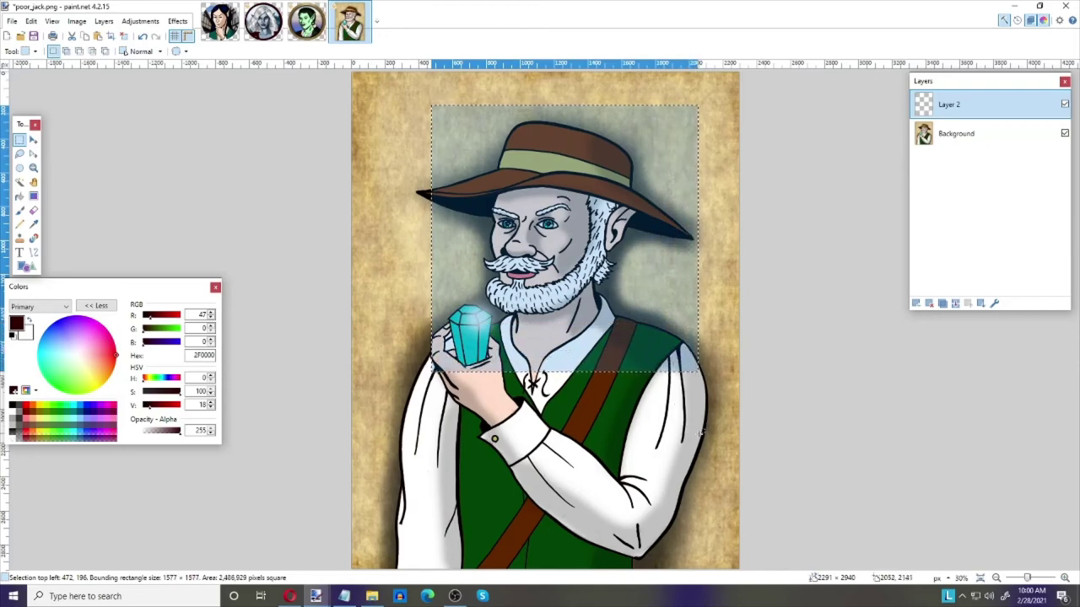
- Nudge the square selection up and left so it frames the hat, face and beard
{"action": "left_click", "coordinate": [33, 139]}
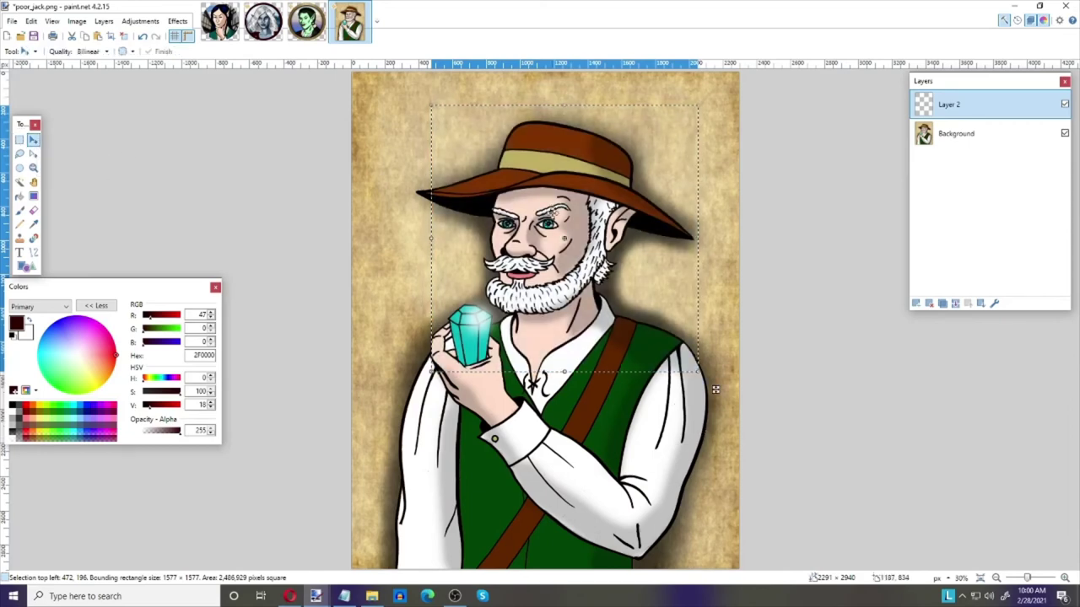
{"action": "left_click_drag", "start_coordinate": [550, 213], "coordinate": [537, 215]}
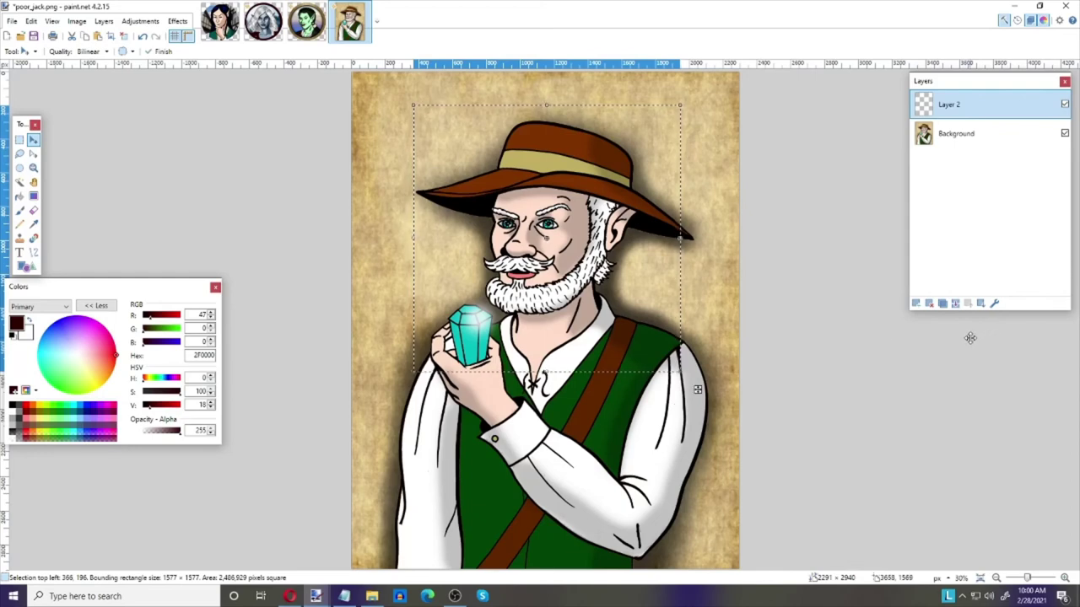
{"action": "left_click", "coordinate": [20, 185]}
{"action": "left_click", "coordinate": [21, 185]}
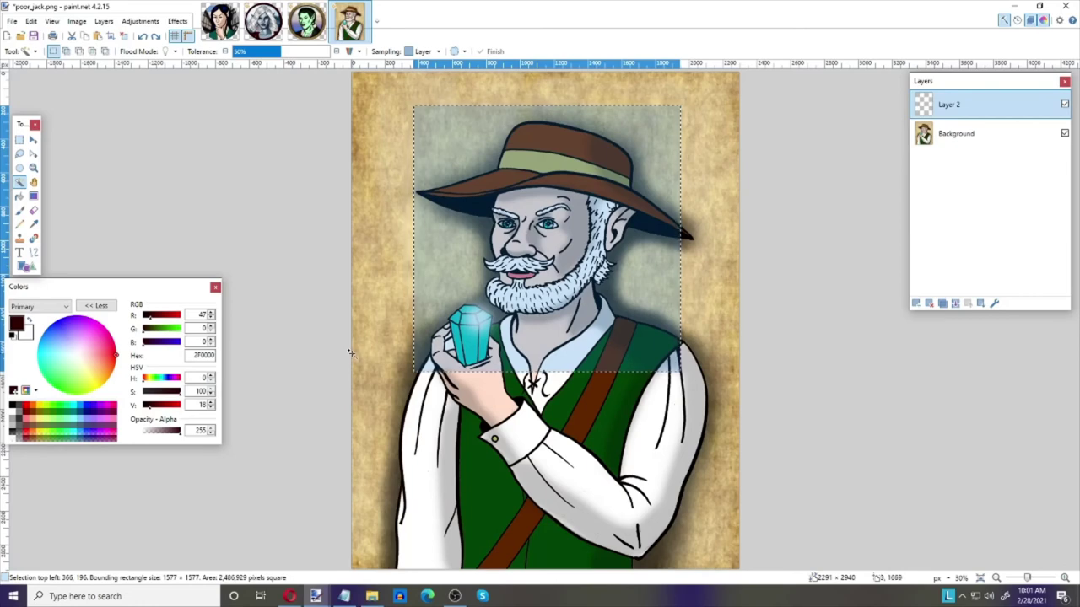
- Crop Poor Jack to the 1577-pixel square and make dark grey 404040 the primary colour
{"action": "key", "text": "ctrl+shift+x"}
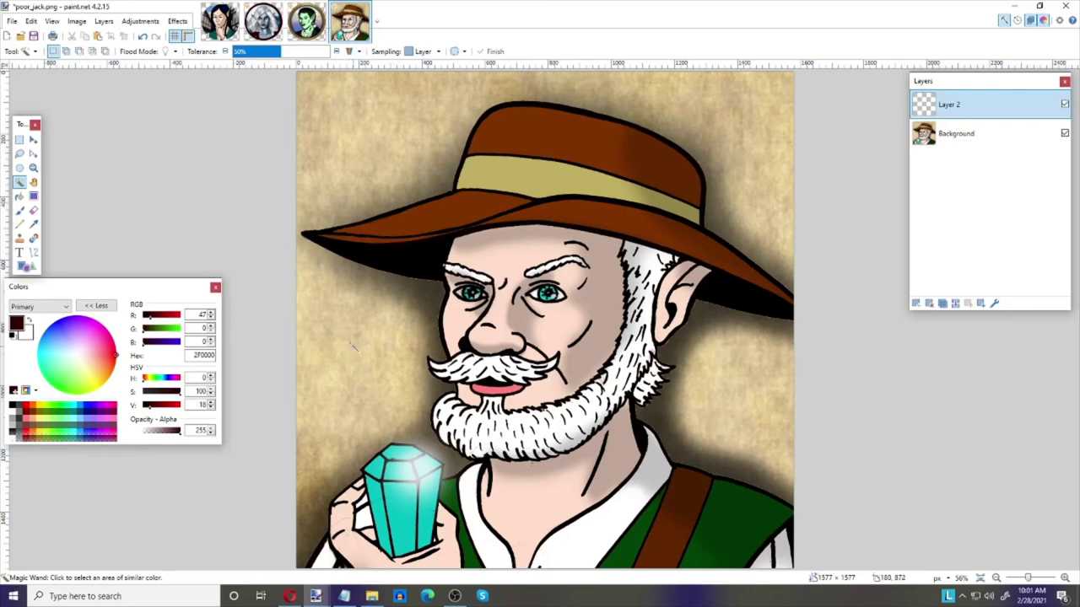
{"action": "scroll", "coordinate": [346, 353], "scroll_direction": "down", "scroll_amount": 2}
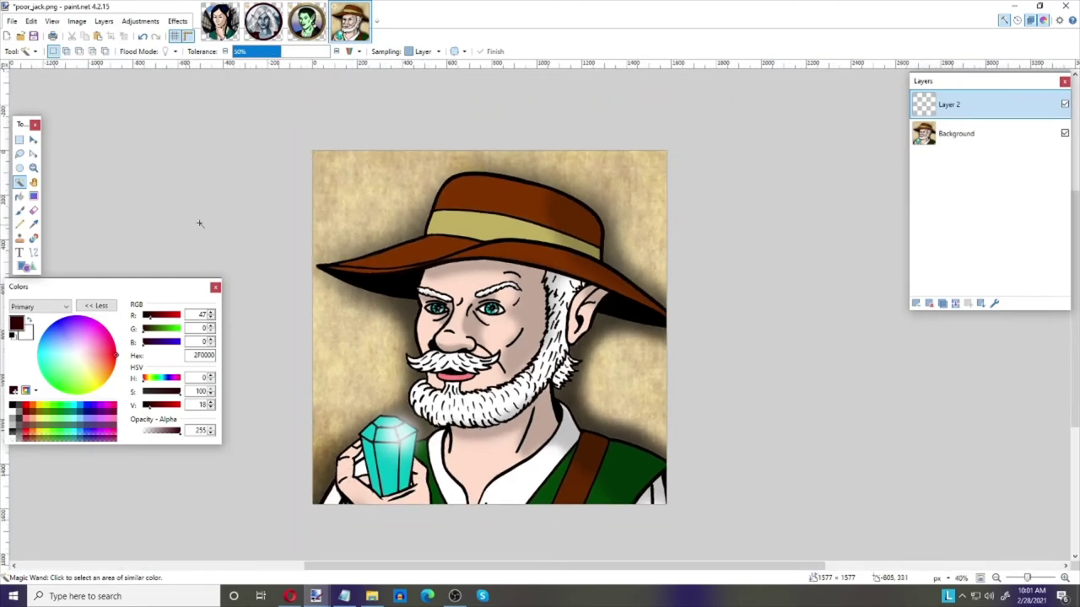
{"action": "left_click", "coordinate": [21, 408]}
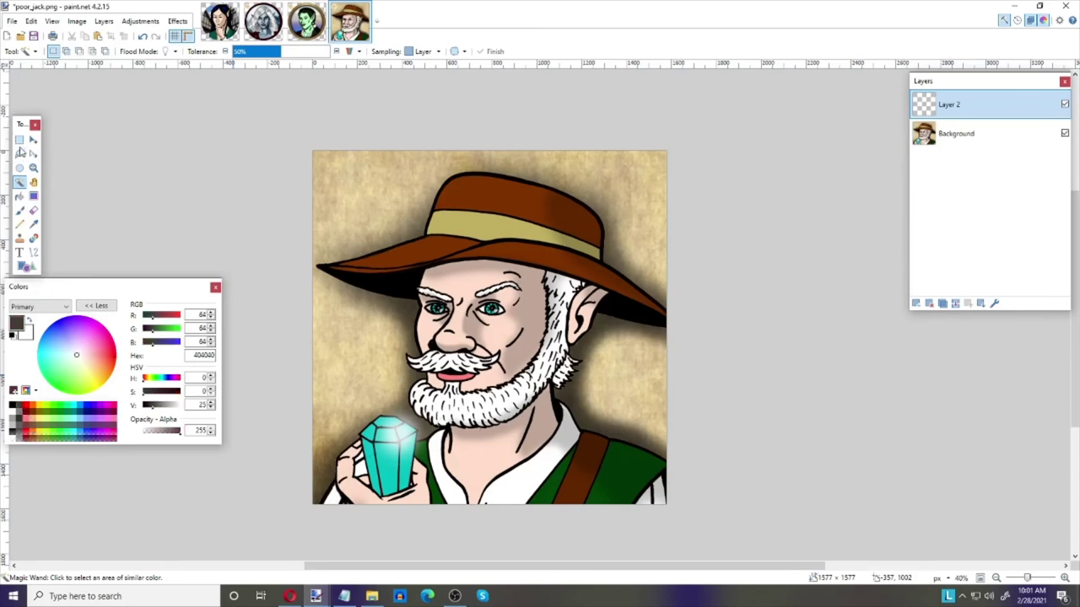
- Fill a strip along the portrait's bottom edge with dark grey on Layer 2, then deselect
{"action": "left_click", "coordinate": [19, 141]}
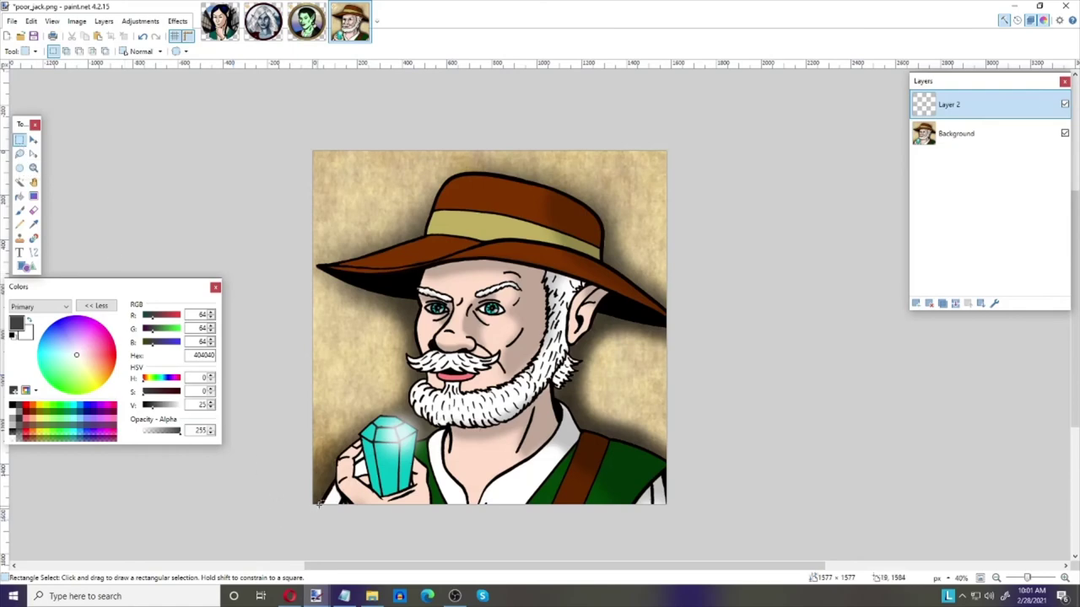
{"action": "left_click_drag", "start_coordinate": [311, 507], "coordinate": [673, 448]}
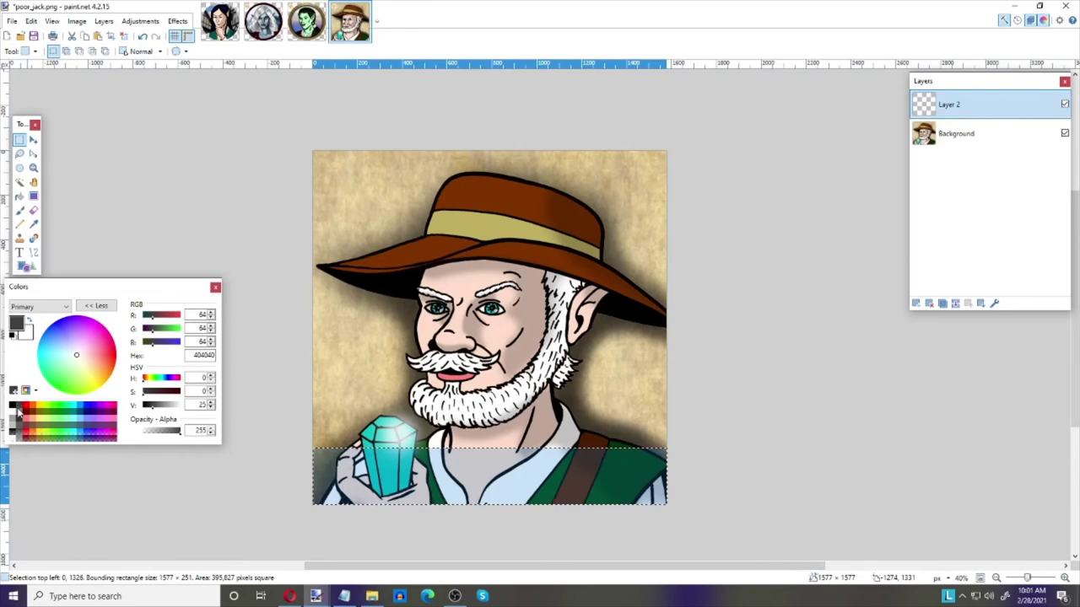
{"action": "left_click", "coordinate": [20, 197]}
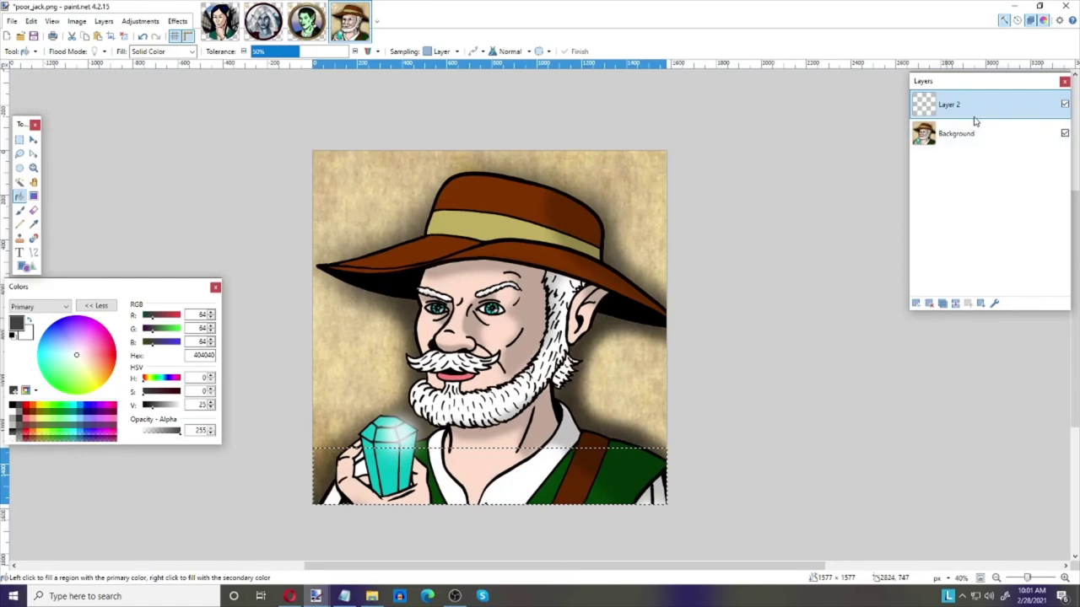
{"action": "left_click", "coordinate": [514, 464]}
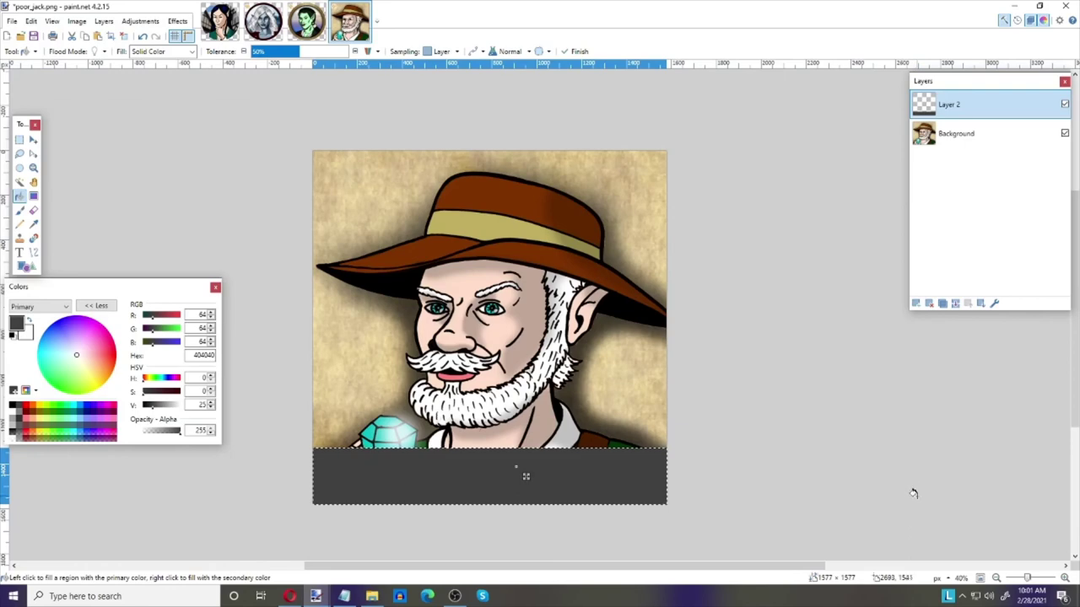
{"action": "key", "text": "ctrl+d"}
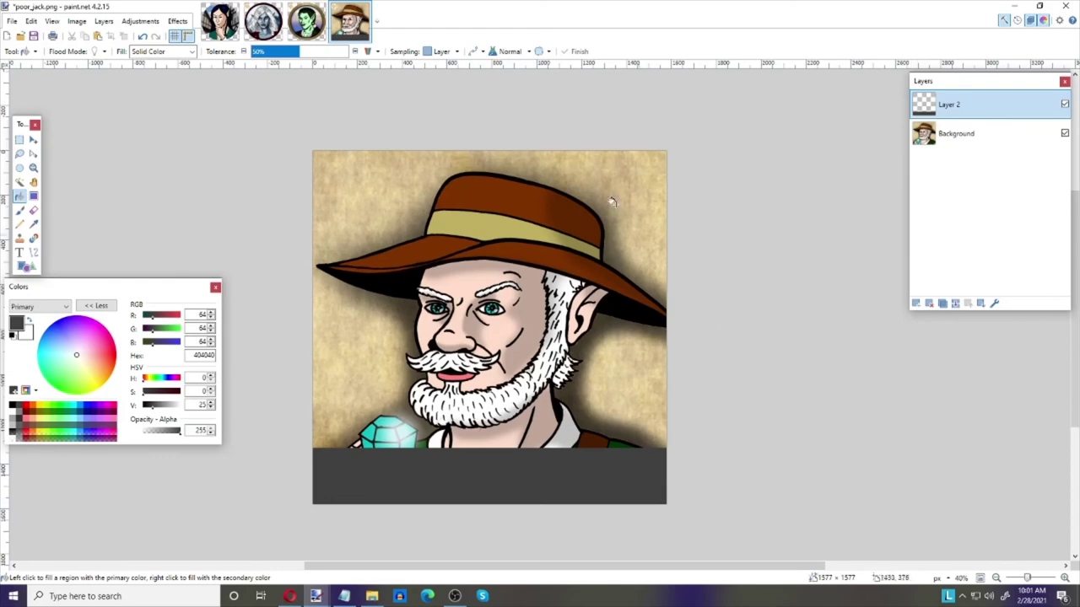
- Set Layer 2's opacity to 149 in its Layer Properties
{"action": "left_click", "coordinate": [104, 21]}
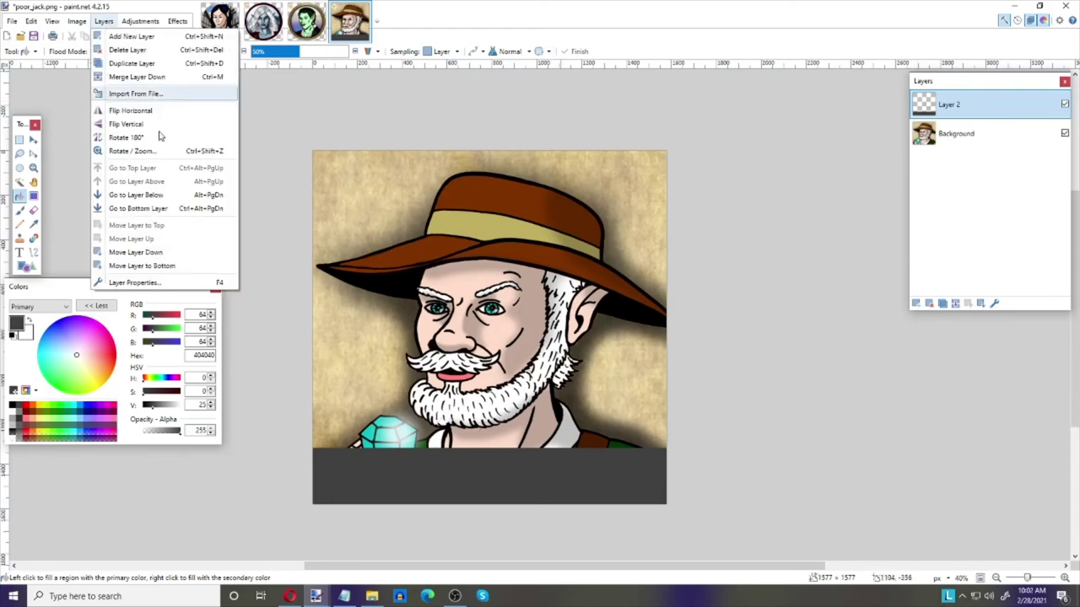
{"action": "left_click", "coordinate": [135, 282]}
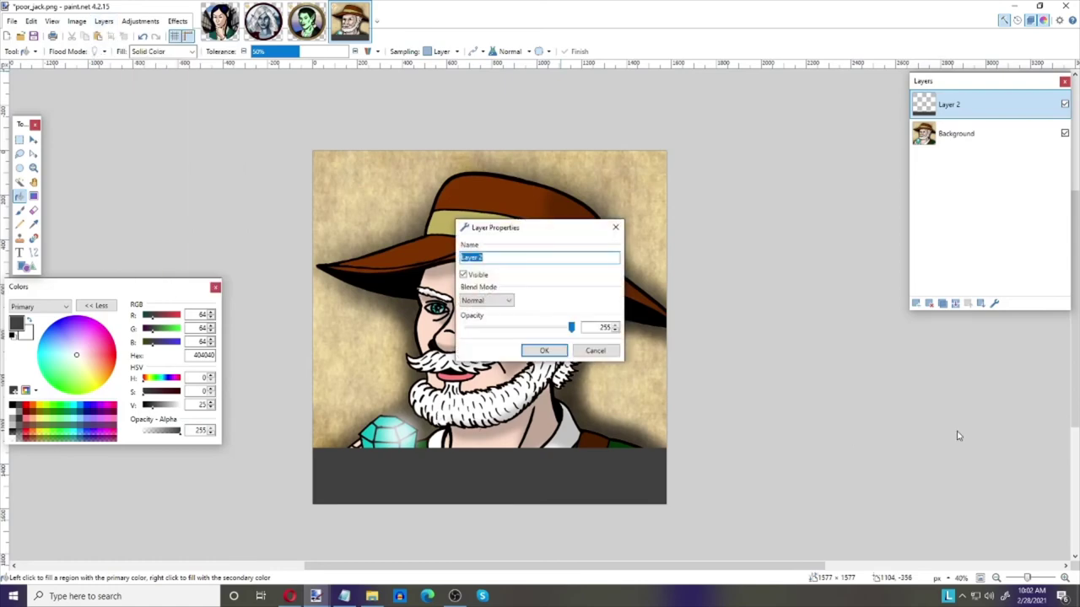
{"action": "left_click_drag", "start_coordinate": [566, 238], "coordinate": [654, 185]}
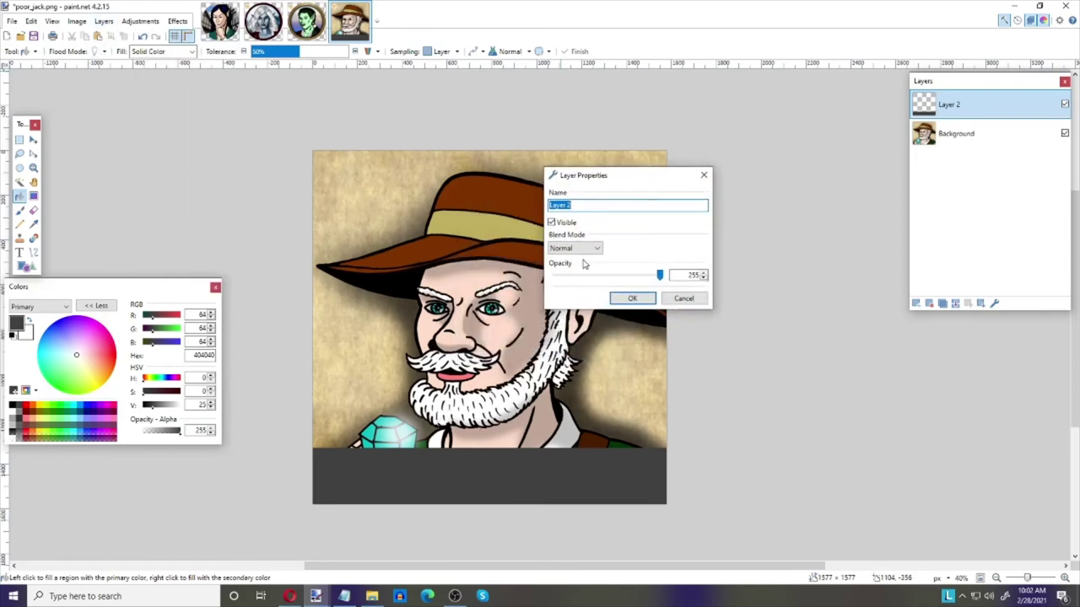
{"action": "left_click_drag", "start_coordinate": [663, 277], "coordinate": [615, 270]}
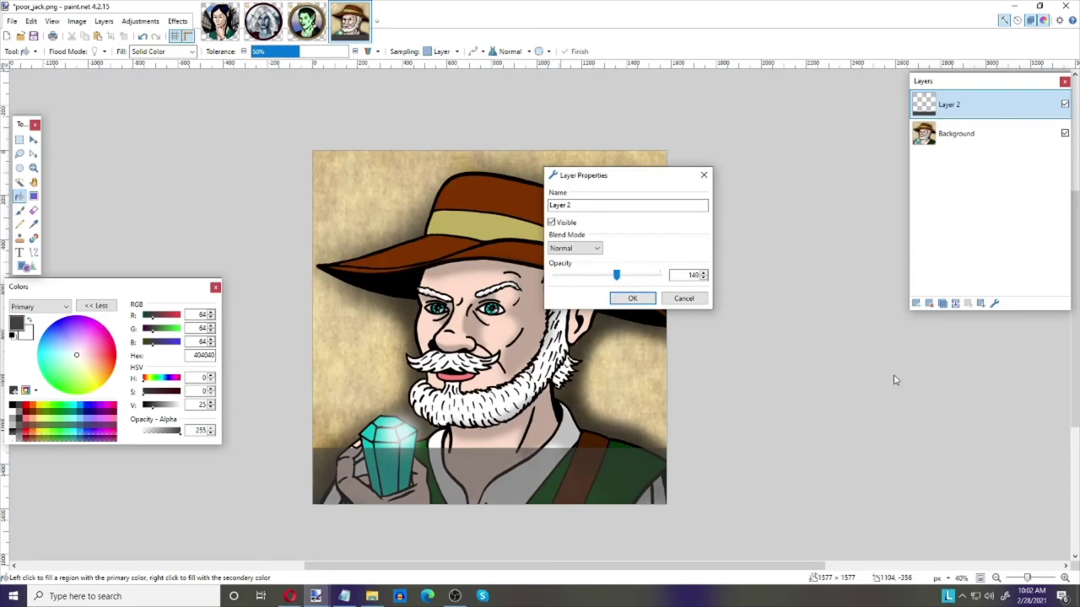
{"action": "left_click", "coordinate": [649, 300]}
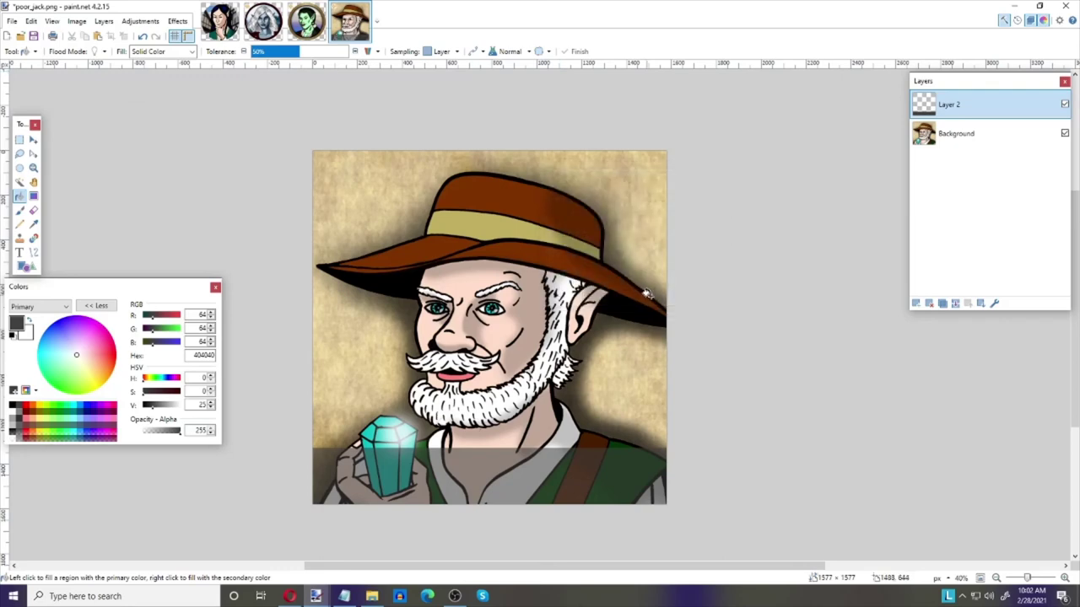
- Add Layer 3 and set up the Text tool with black, centred, bold Calibri text
{"action": "left_click", "coordinate": [916, 305]}
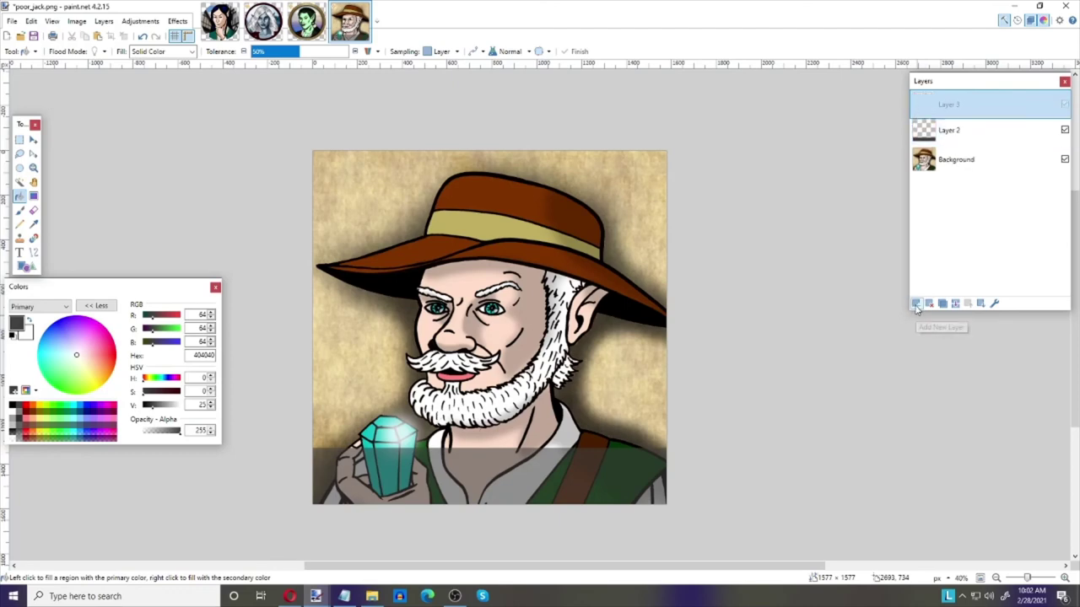
{"action": "left_click", "coordinate": [12, 407]}
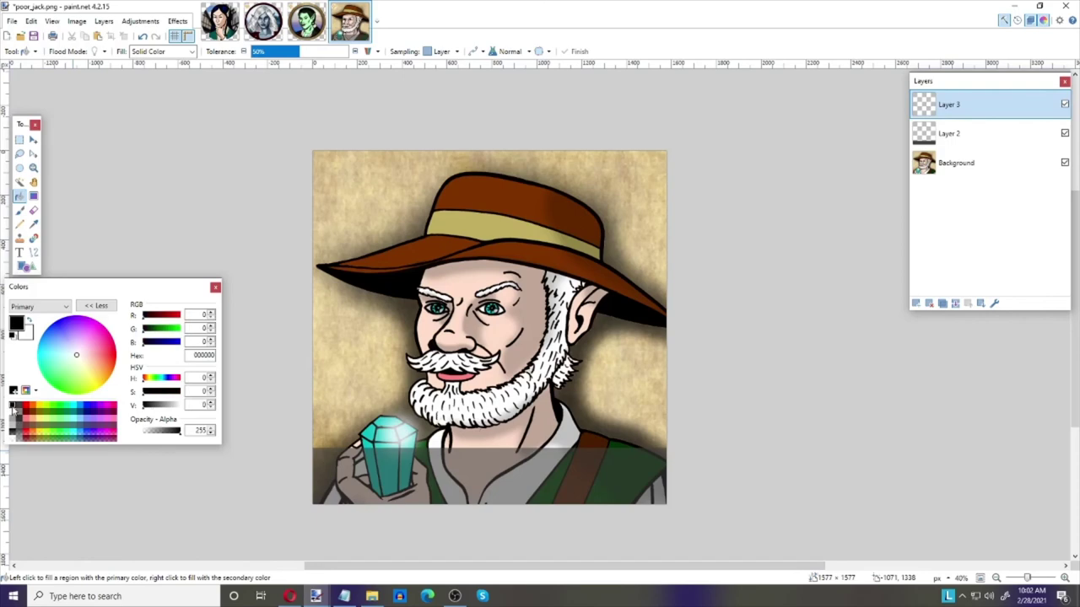
{"action": "left_click", "coordinate": [20, 253]}
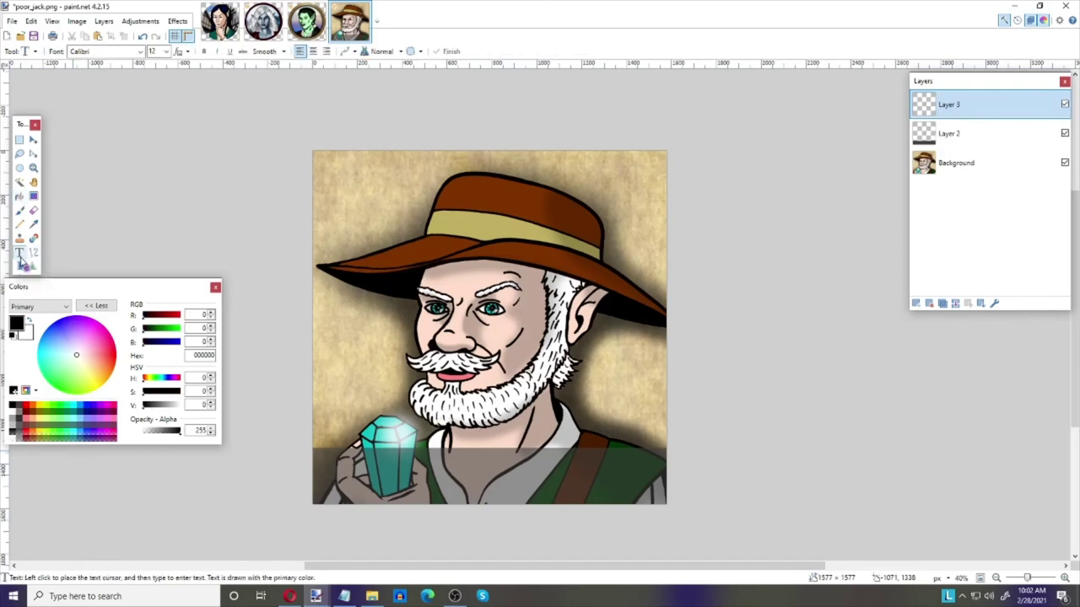
{"action": "left_click", "coordinate": [312, 52]}
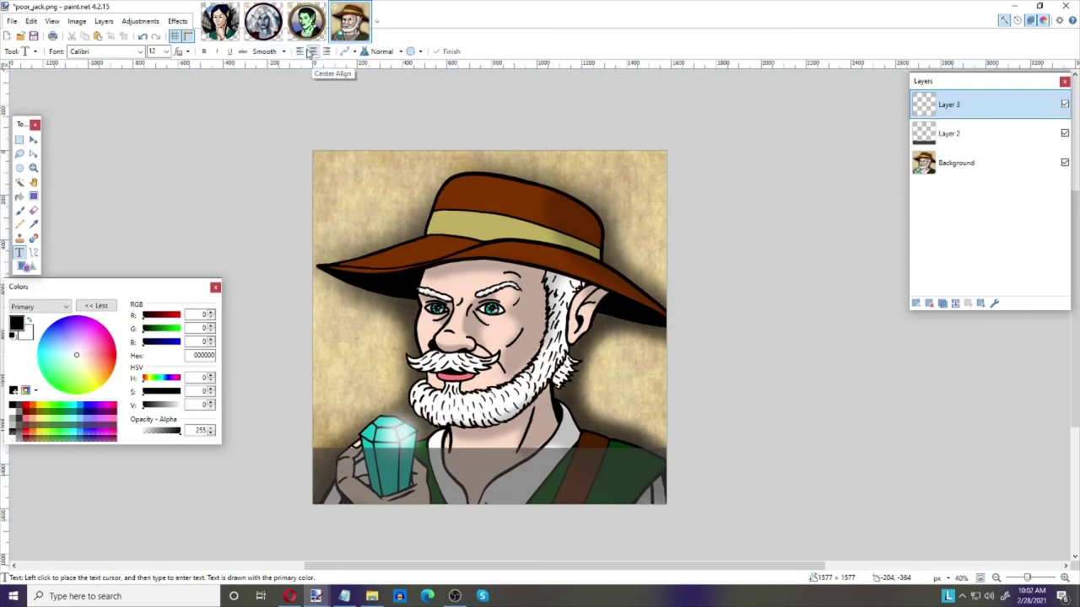
{"action": "left_click", "coordinate": [142, 51]}
{"action": "left_click", "coordinate": [164, 51]}
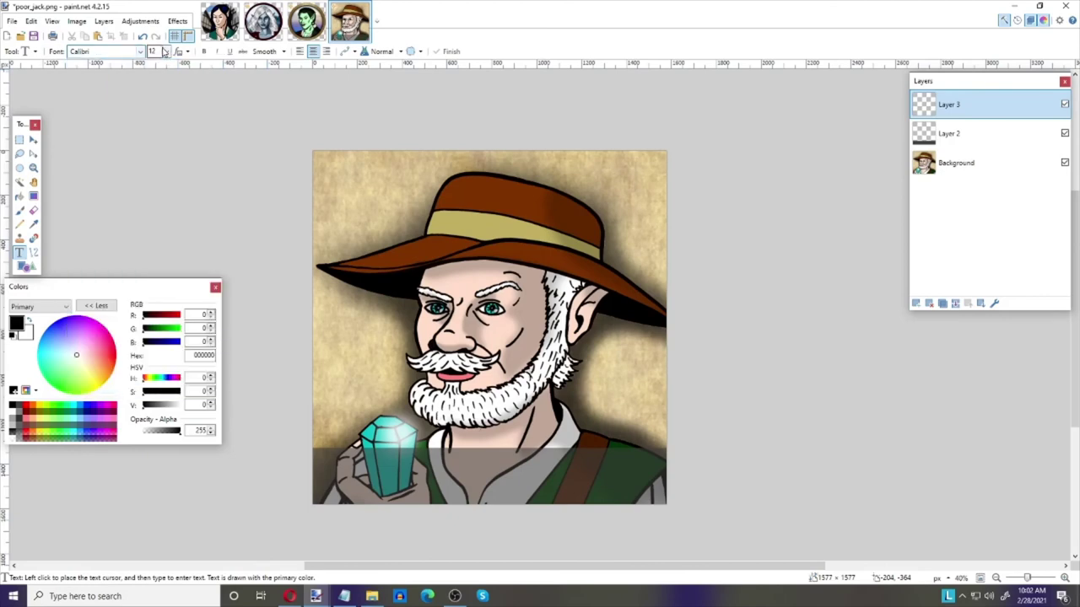
{"action": "left_click", "coordinate": [165, 52]}
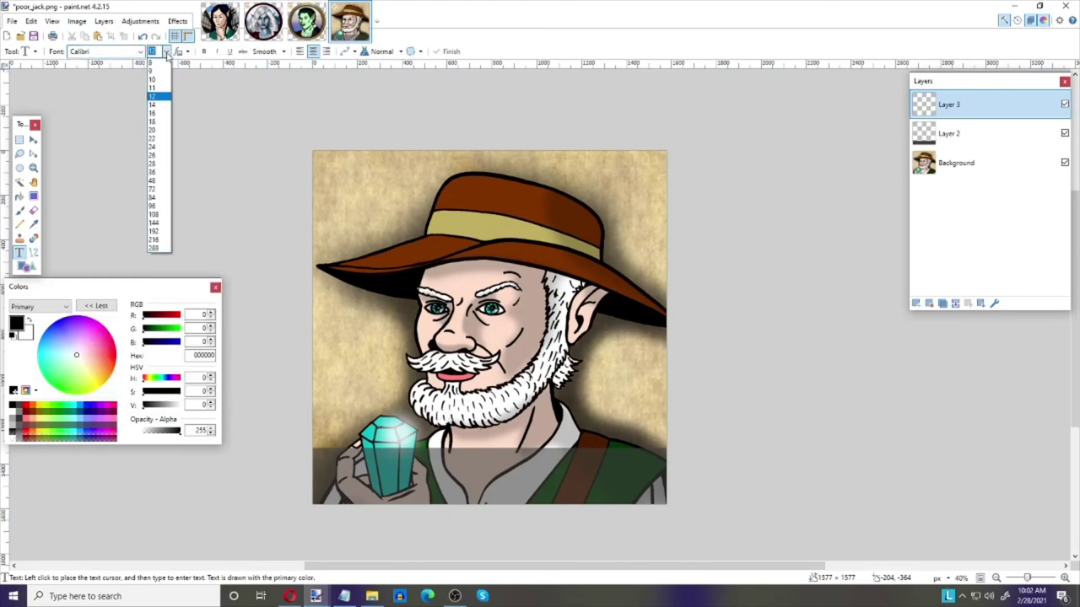
{"action": "left_click", "coordinate": [153, 148]}
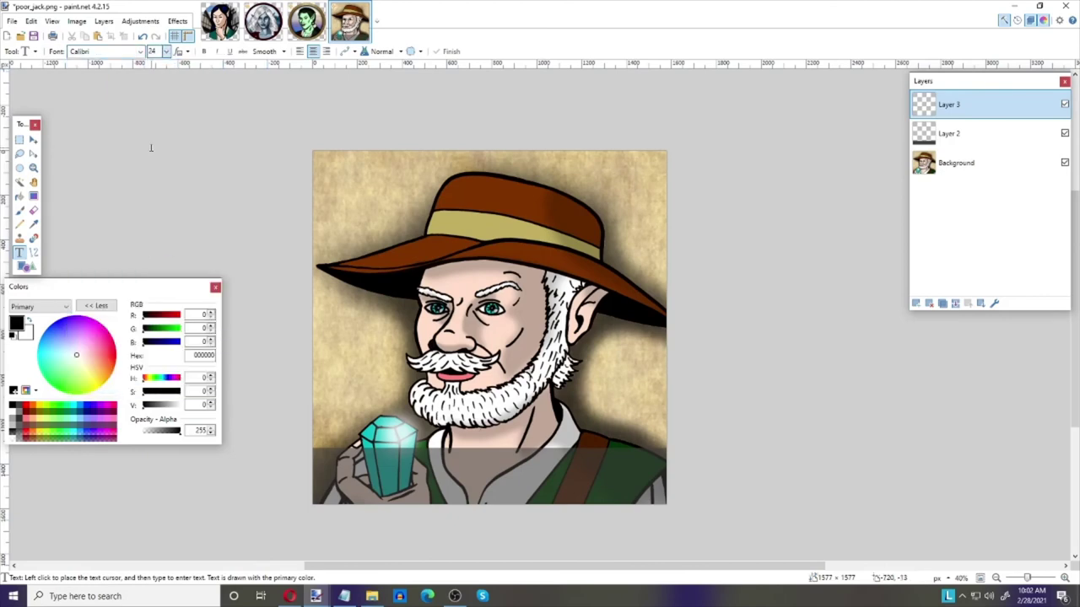
{"action": "left_click", "coordinate": [204, 53]}
- Type POOR JACK on the dark banner and enlarge it to size 48
{"action": "left_click", "coordinate": [483, 479]}
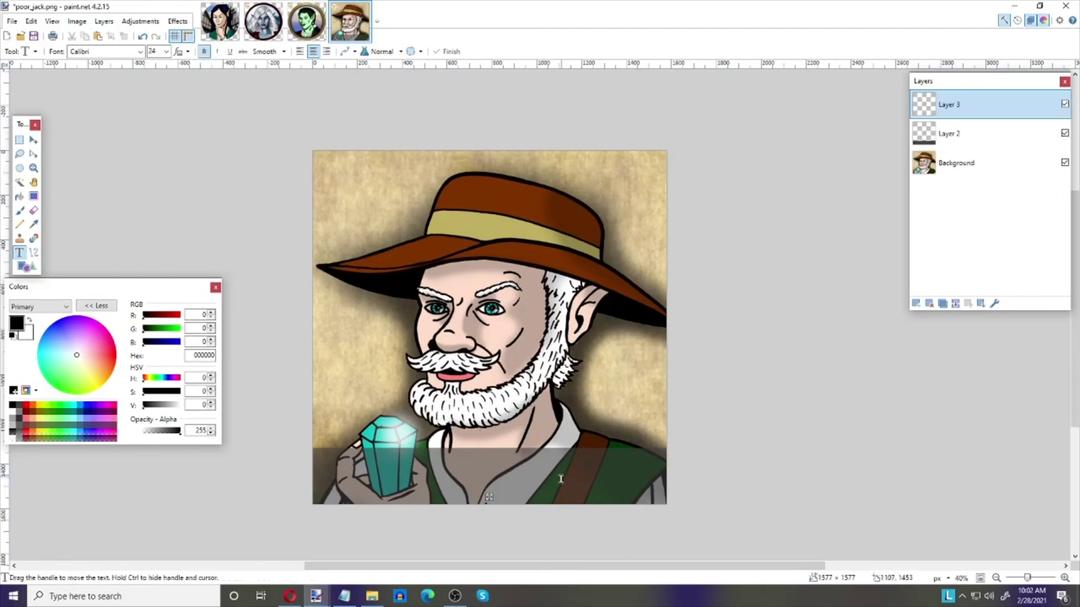
{"action": "type", "text": "POOR"}
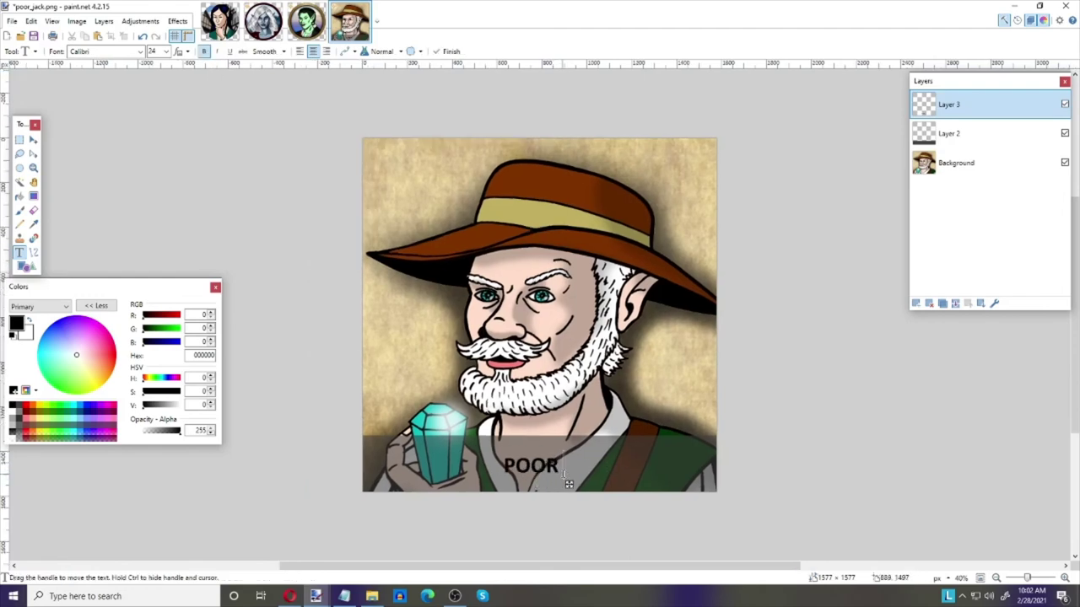
{"action": "type", "text": " JACK"}
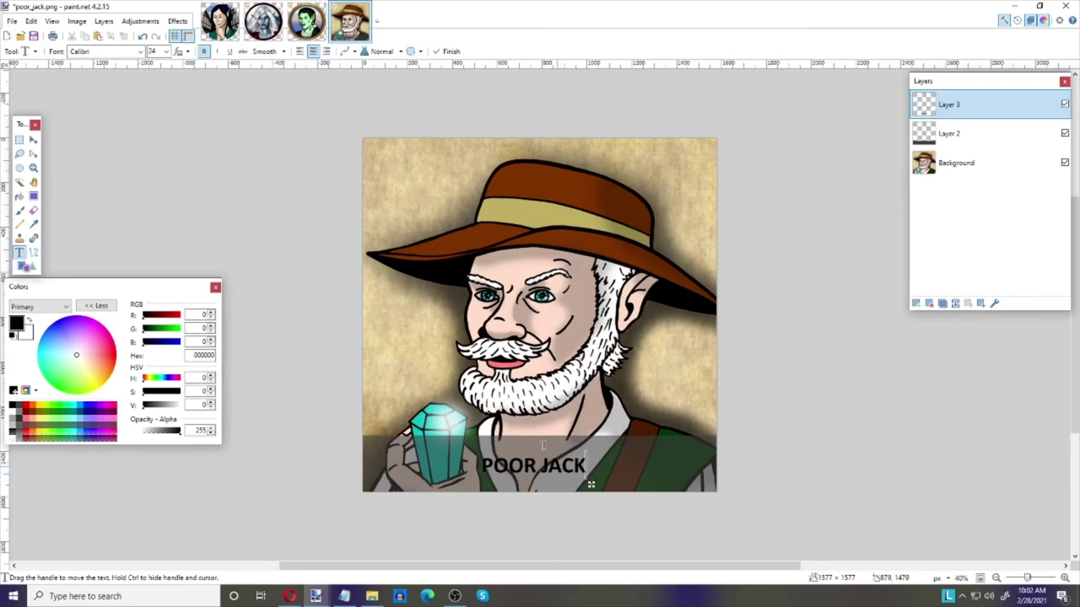
{"action": "left_click", "coordinate": [164, 51]}
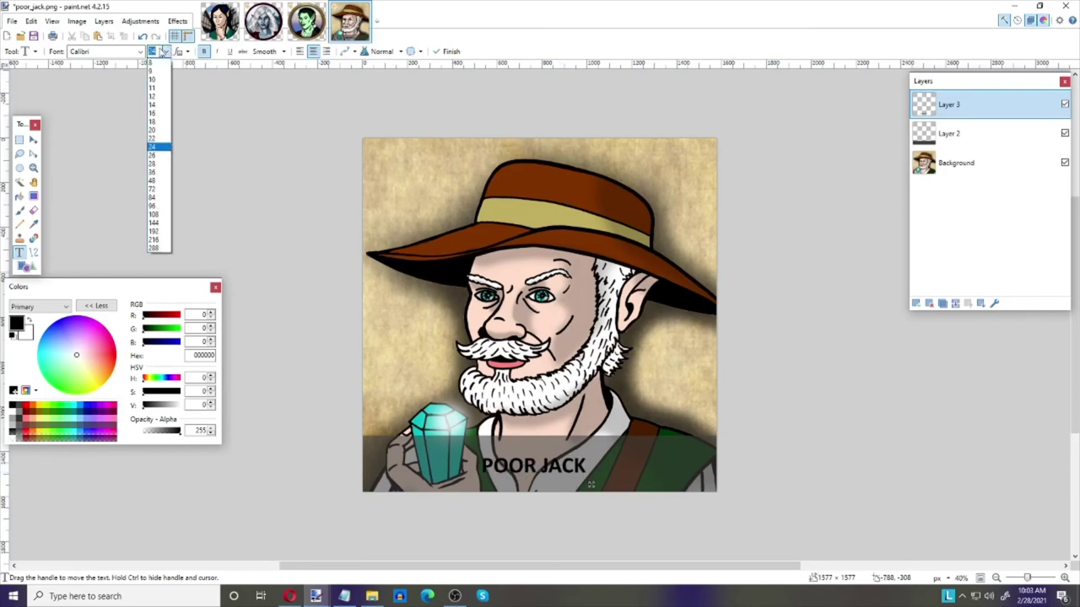
{"action": "left_click", "coordinate": [153, 172]}
{"action": "left_click", "coordinate": [164, 52]}
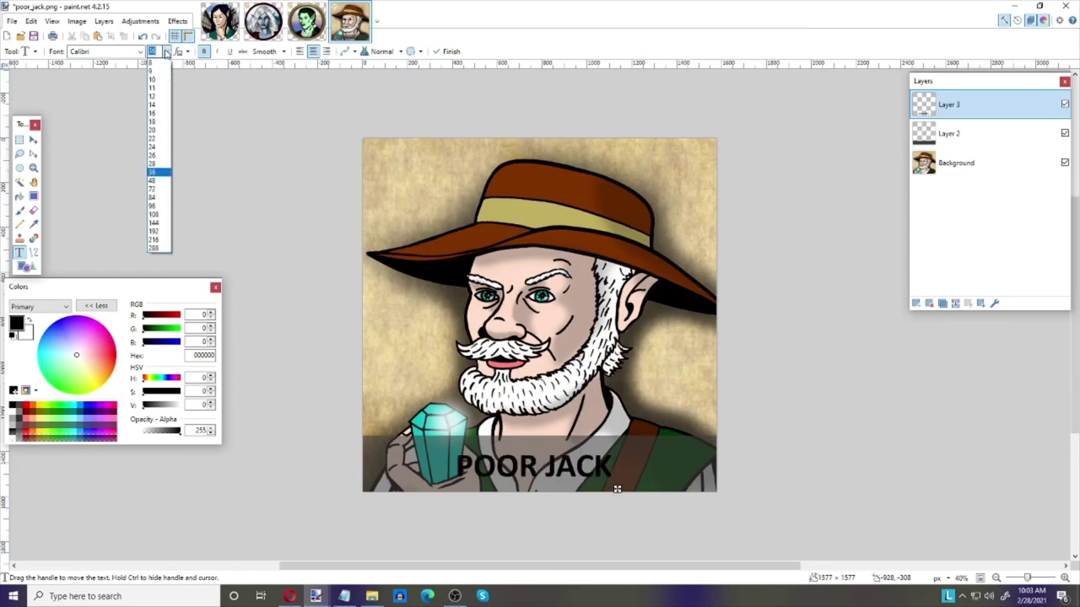
{"action": "left_click", "coordinate": [154, 181]}
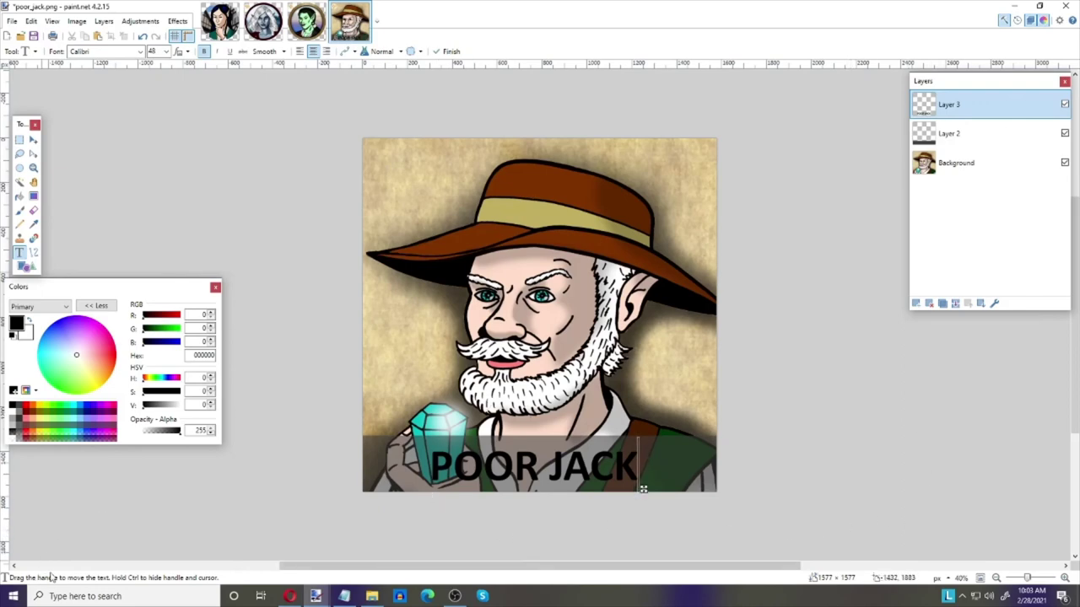
- Recolour the POOR JACK text pale yellow FFFF9F by swapping to white and lowering Blue to 159
{"action": "left_click", "coordinate": [29, 322]}
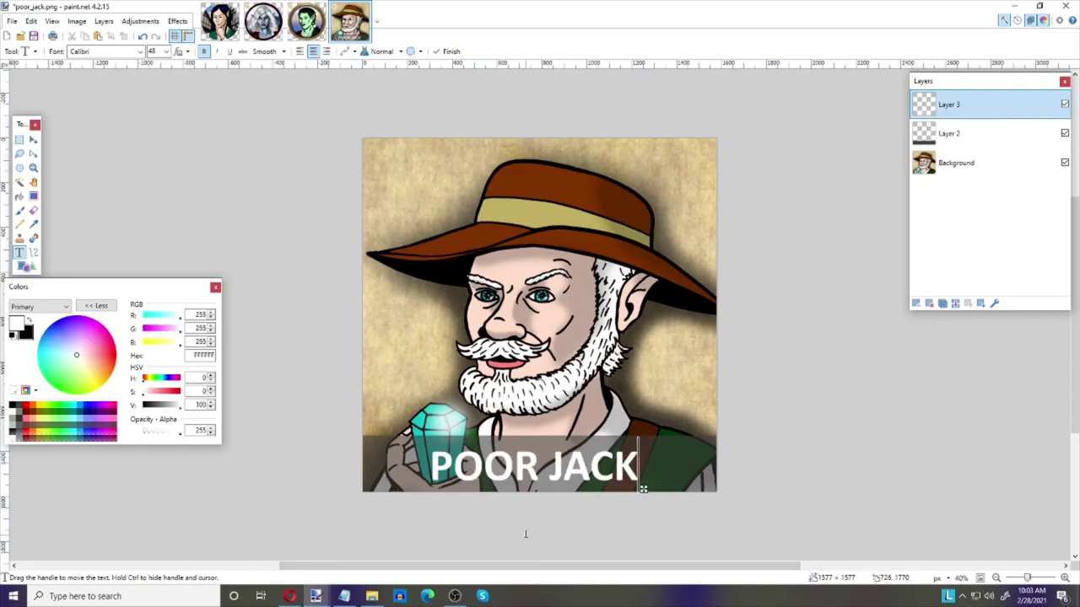
{"action": "left_click", "coordinate": [167, 342]}
{"action": "left_click_drag", "start_coordinate": [167, 345], "coordinate": [166, 344]}
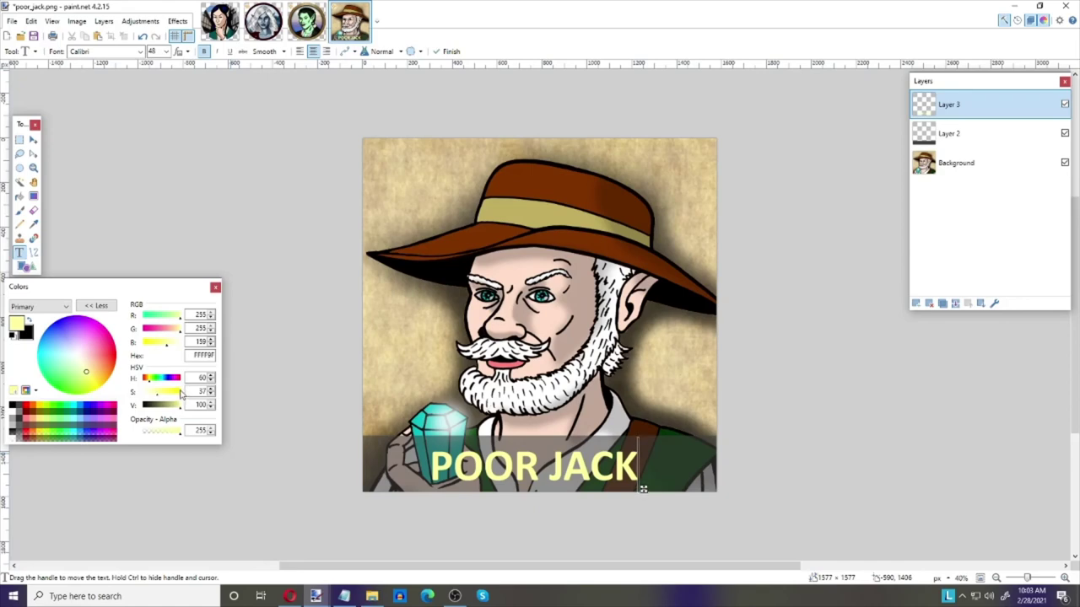
{"action": "left_click", "coordinate": [77, 20]}
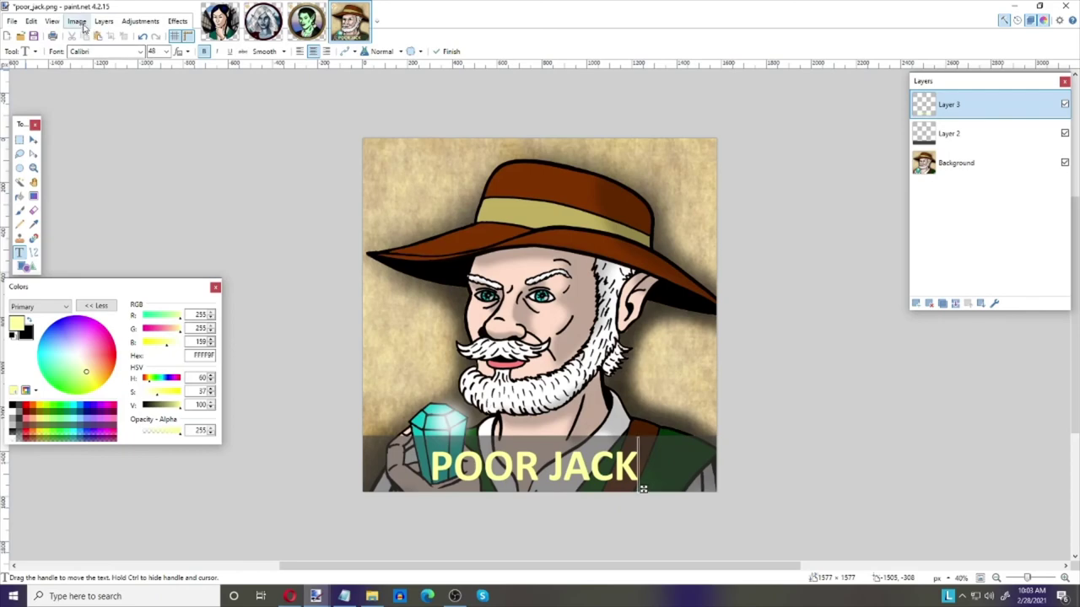
{"action": "left_click", "coordinate": [76, 21]}
- Resize the Poor Jack image to 280 × 280 pixels and zoom in to inspect the result
{"action": "left_click", "coordinate": [92, 50]}
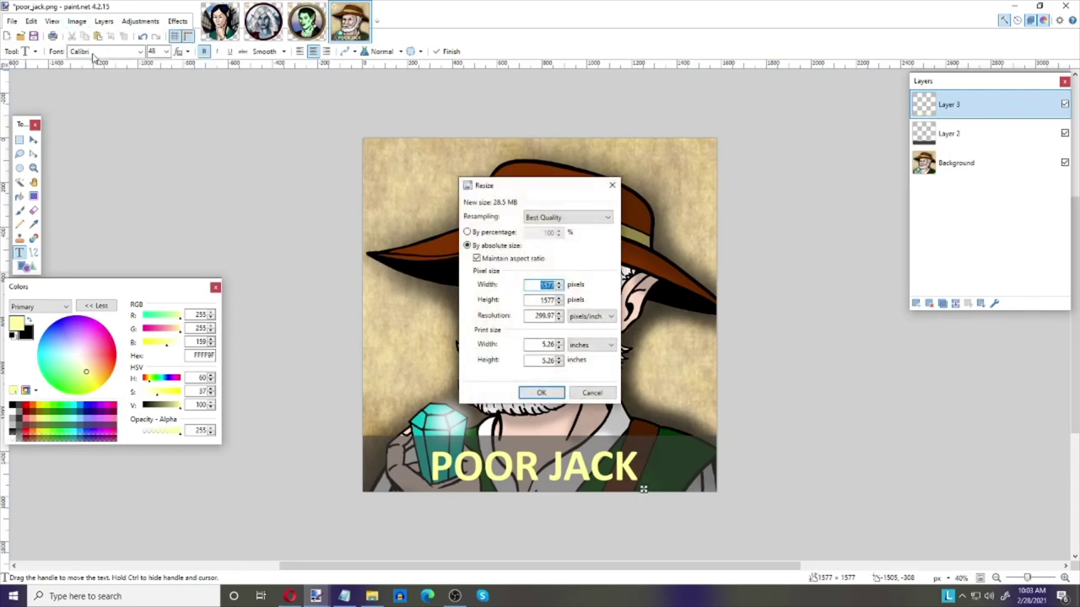
{"action": "type", "text": "2800"}
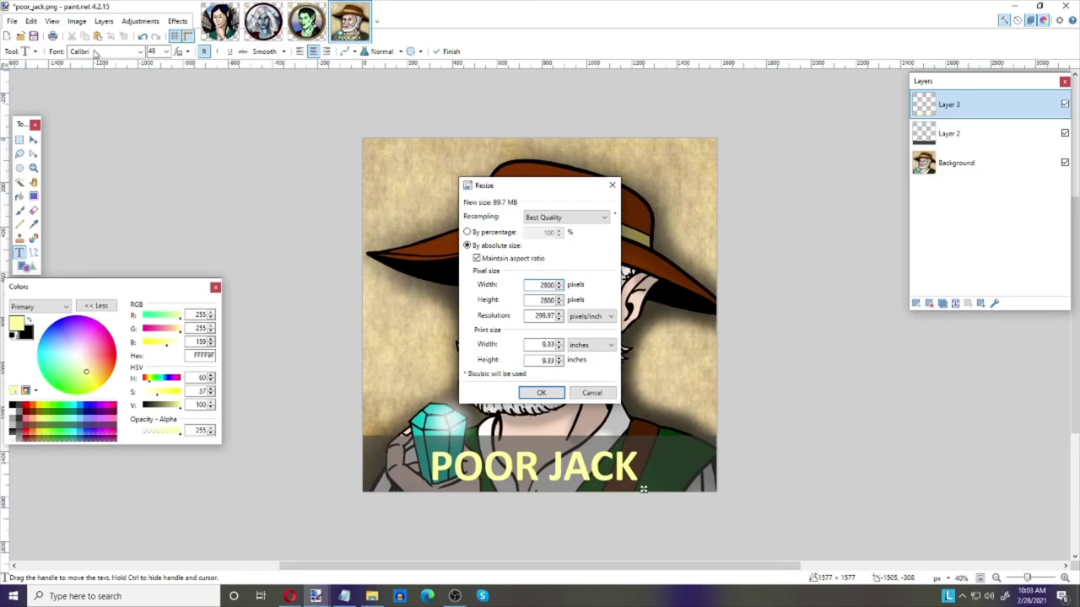
{"action": "key", "text": "BackSpace"}
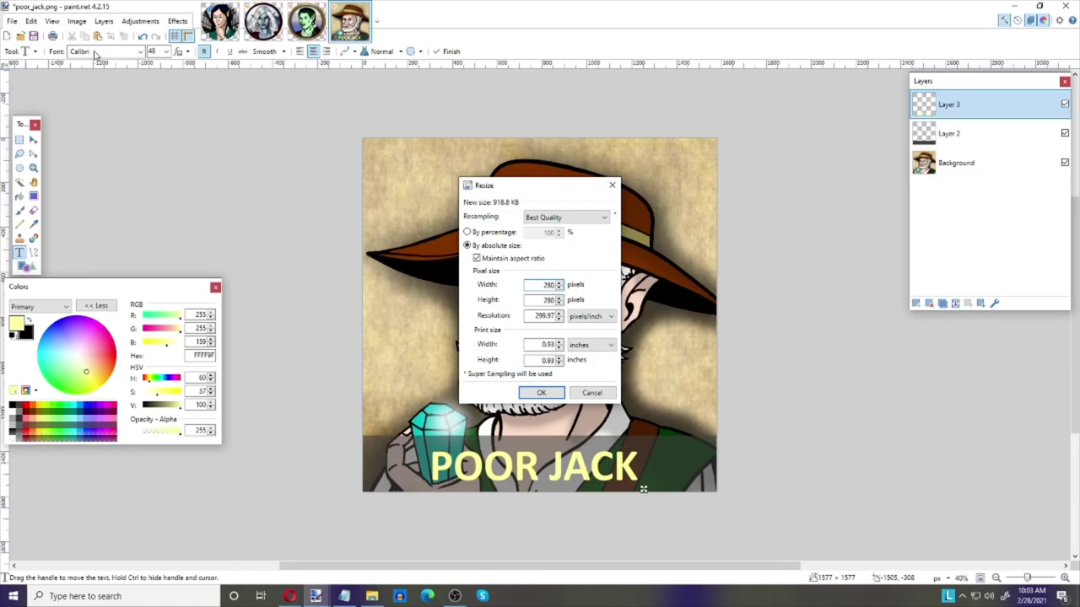
{"action": "key", "text": "Return"}
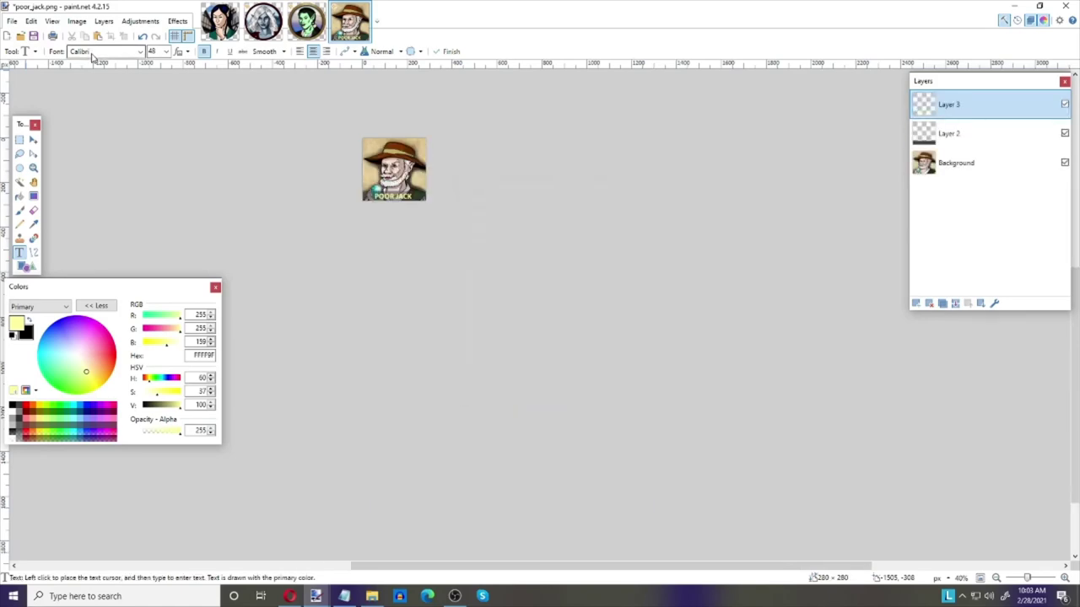
{"action": "scroll", "coordinate": [420, 231], "scroll_direction": "up", "scroll_amount": 6}
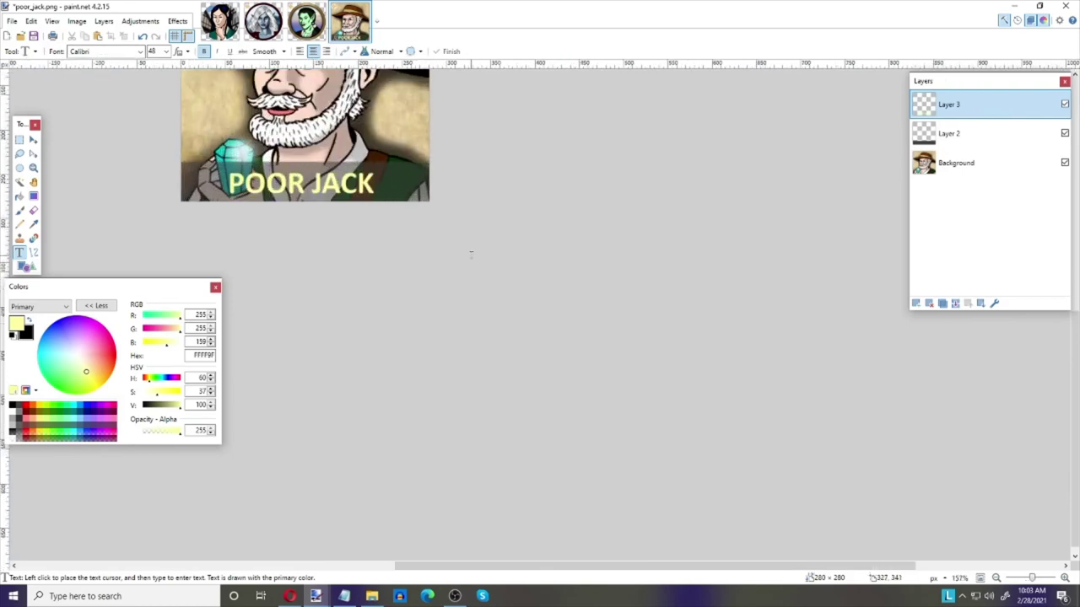
{"action": "scroll", "coordinate": [470, 254], "scroll_direction": "up", "scroll_amount": 3}
{"action": "left_click_drag", "start_coordinate": [552, 566], "coordinate": [463, 569]}
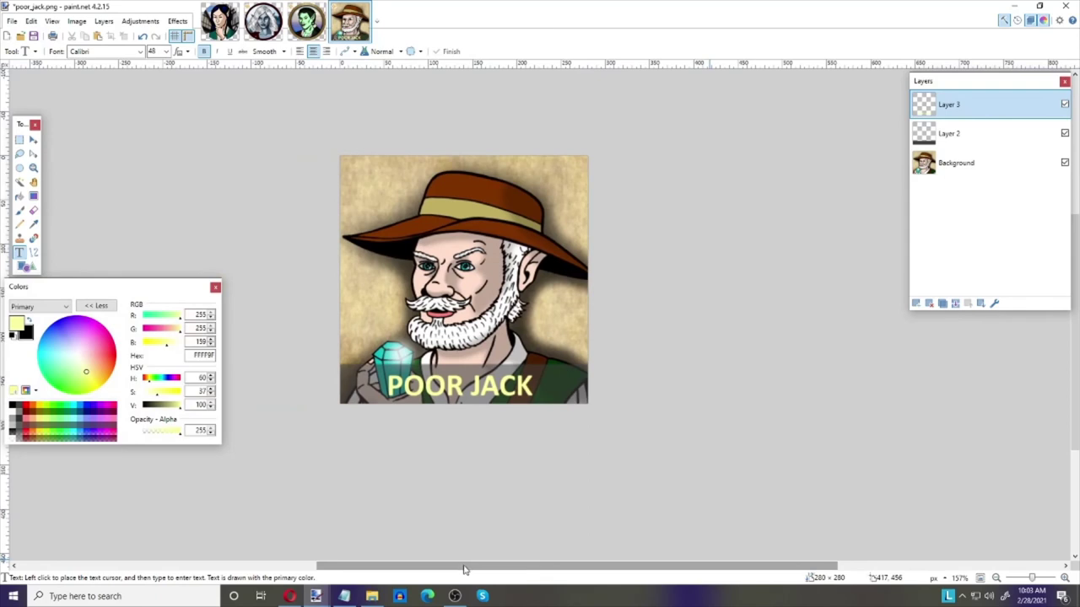